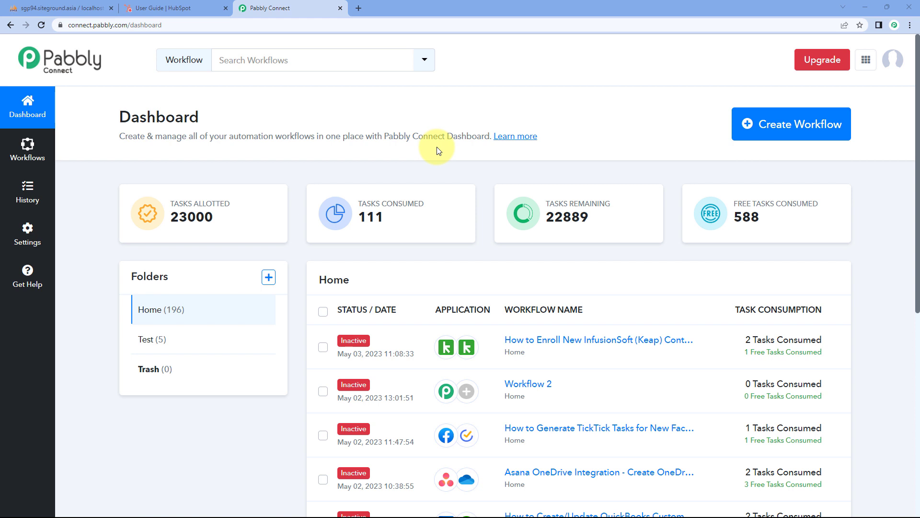
Step: Create a new workflow named MySQL to HubSpot
left_click(789, 125)
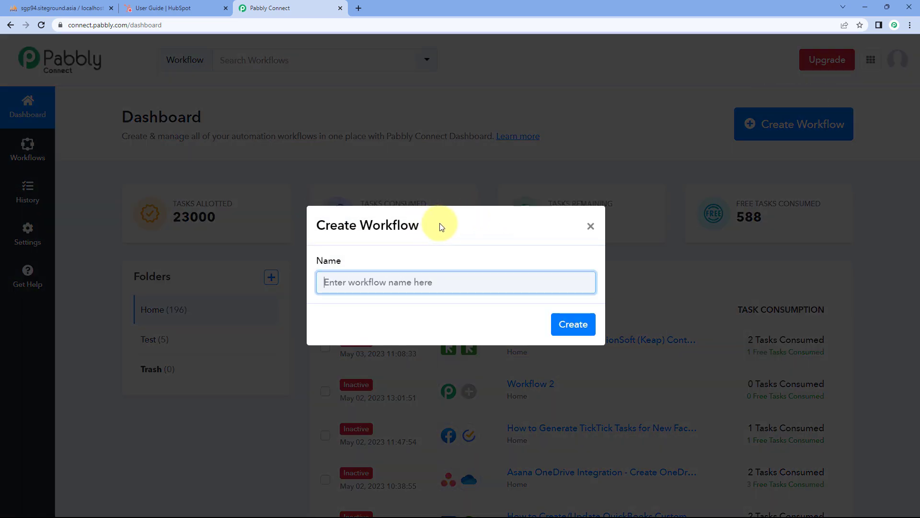
type("MySQL to HubSpot")
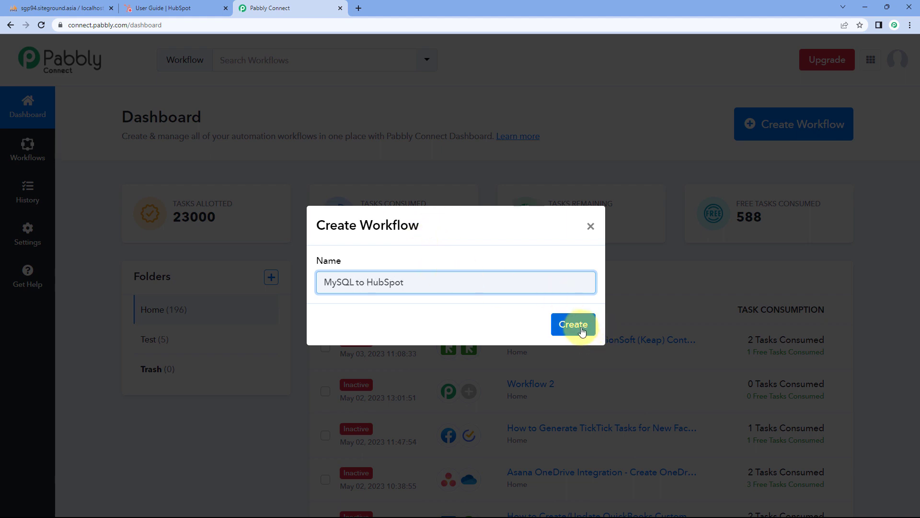
left_click(582, 331)
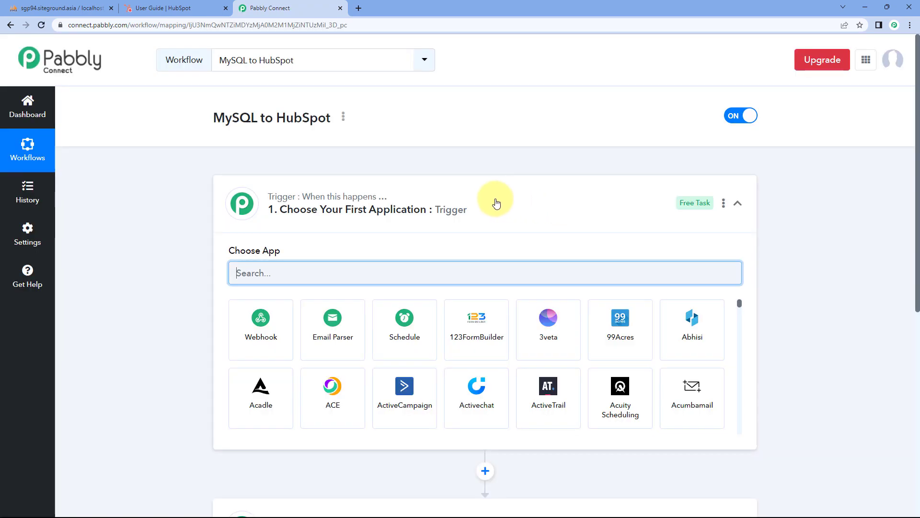
Step: Review the workflow's trigger and action sections and look at the new_contacts table in phpMyAdmin
left_click(493, 199)
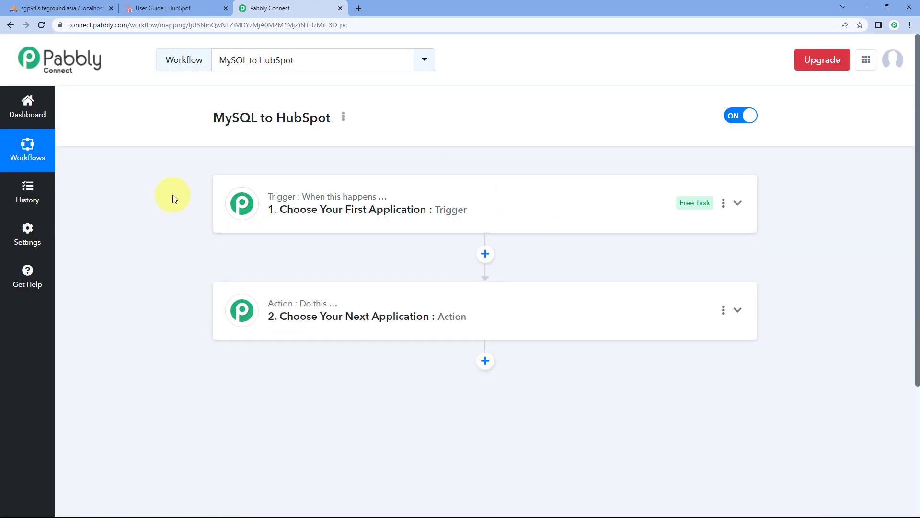
scroll(174, 198, "down", 1)
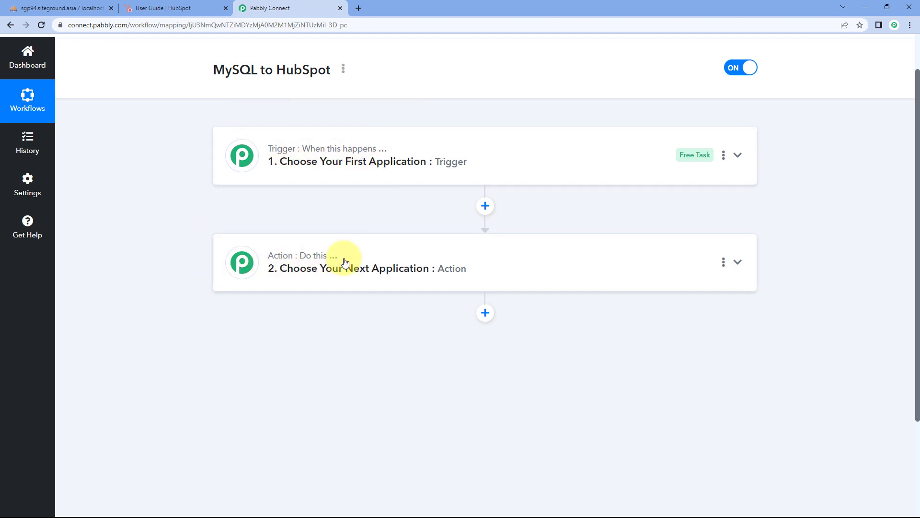
left_click(476, 148)
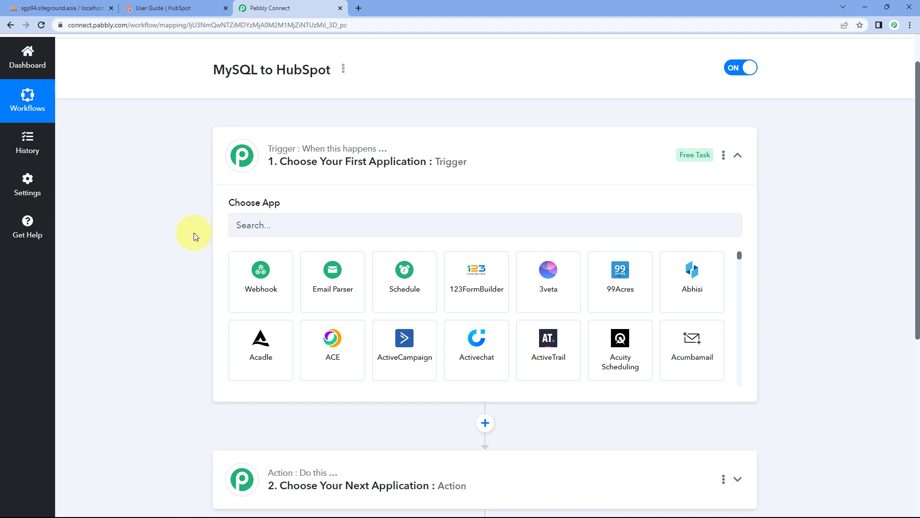
scroll(194, 235, "down", 1)
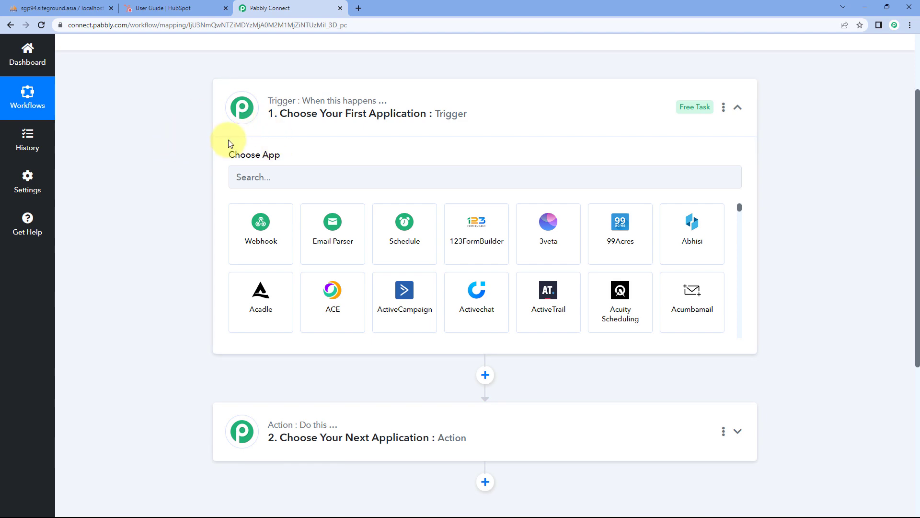
left_click(72, 7)
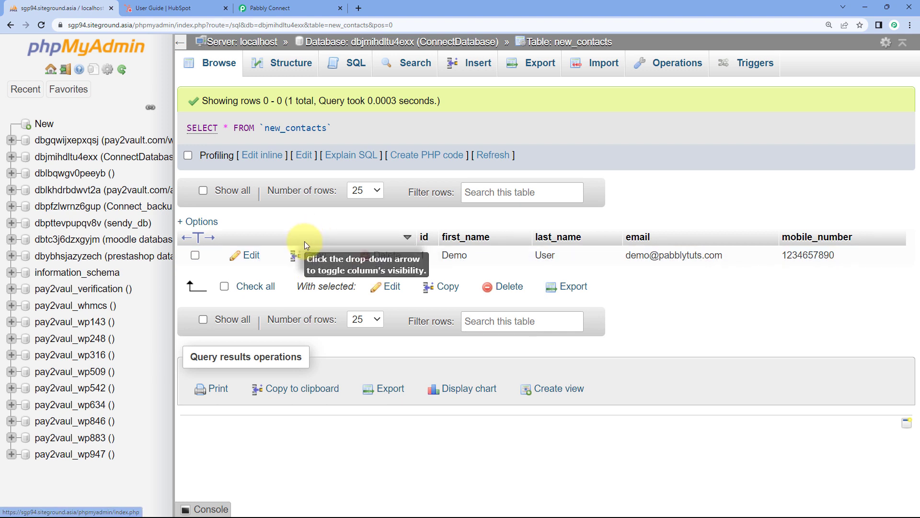
left_click(297, 8)
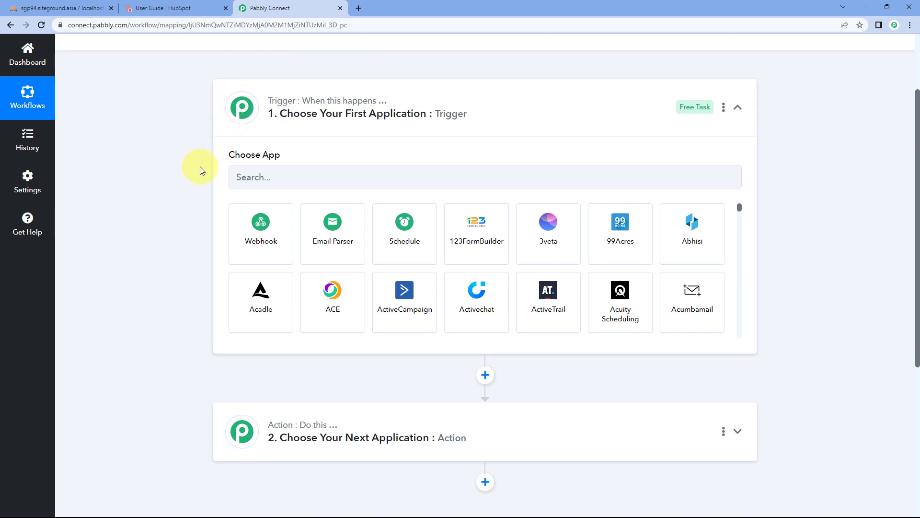
scroll(200, 169, "down", 1)
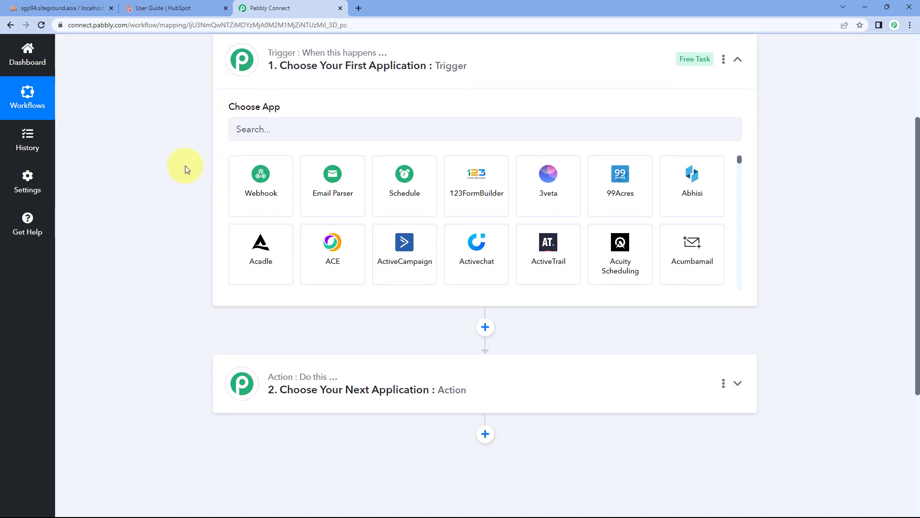
scroll(185, 171, "down", 2)
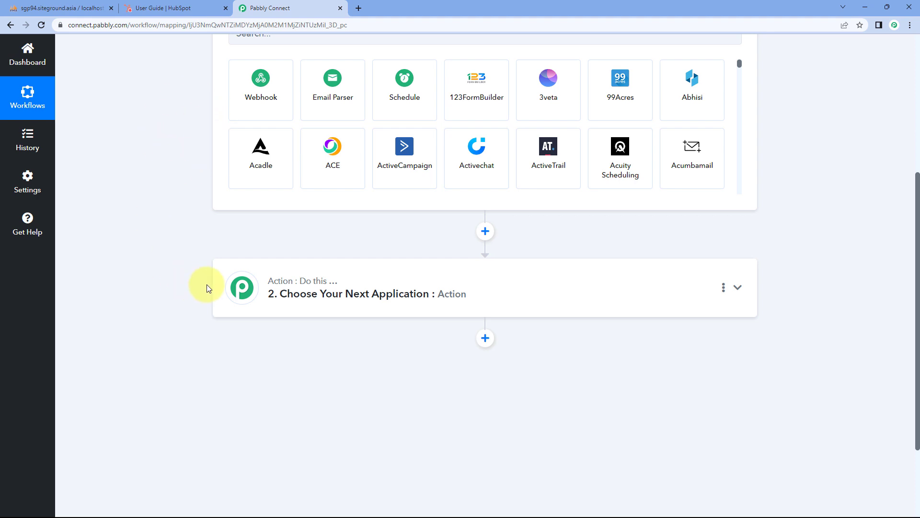
scroll(207, 284, "up", 3)
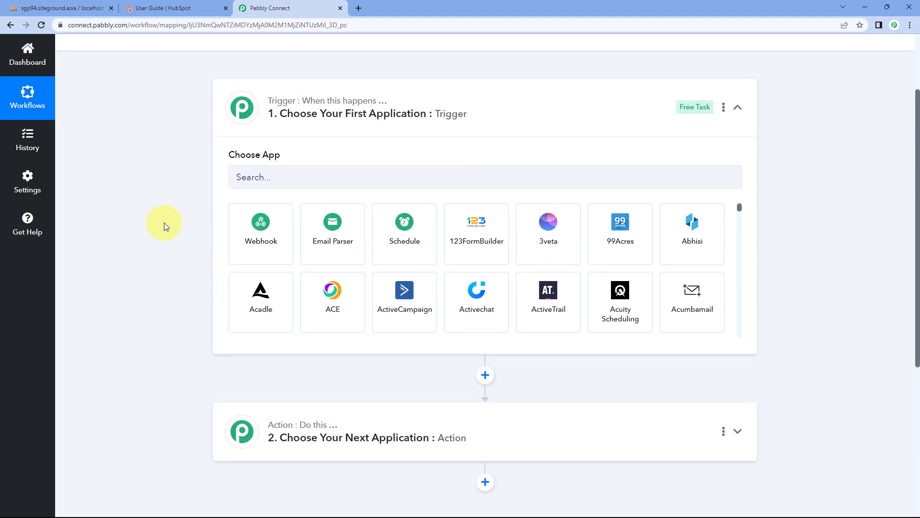
Step: Set MySQL as the trigger app with the New Row in a Table event and open its connection setup
left_click(277, 177)
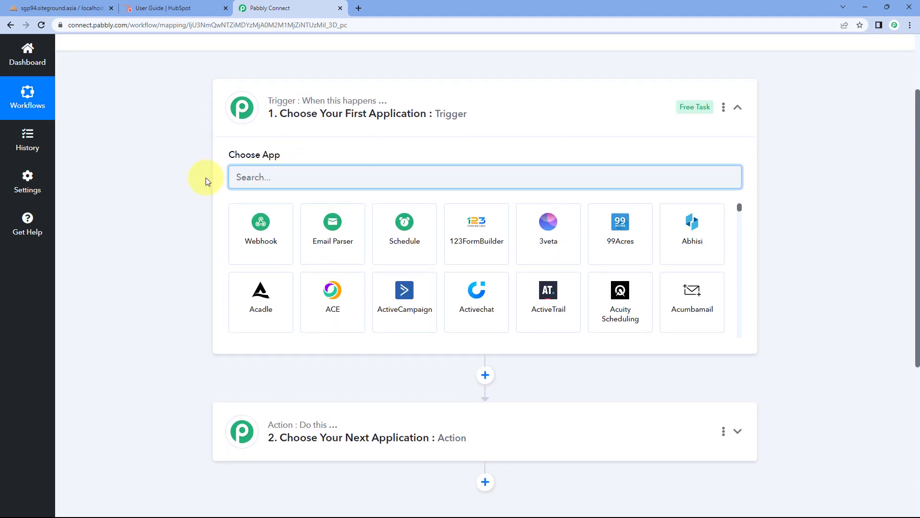
type("MySQL")
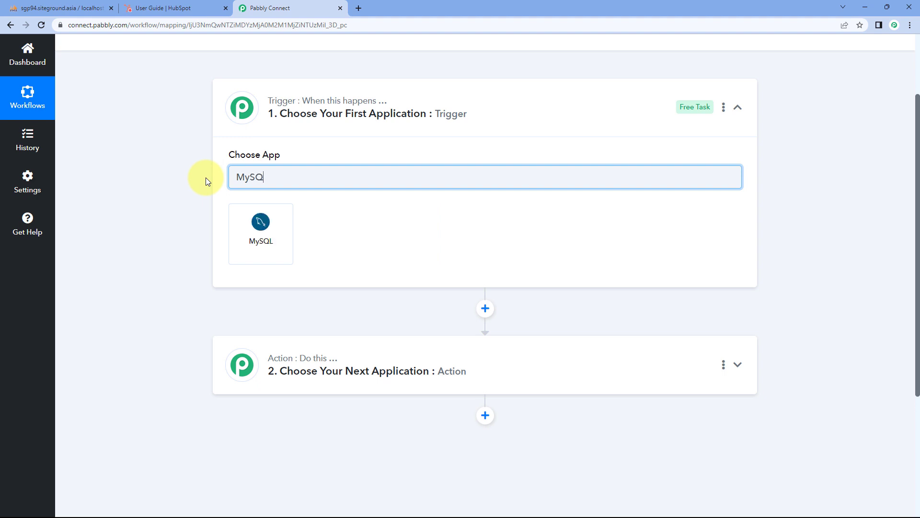
left_click(267, 232)
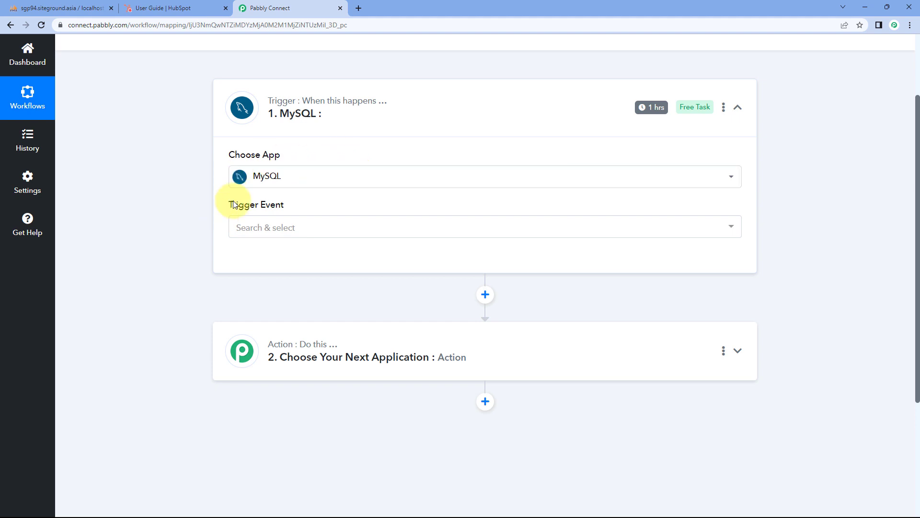
left_click(327, 225)
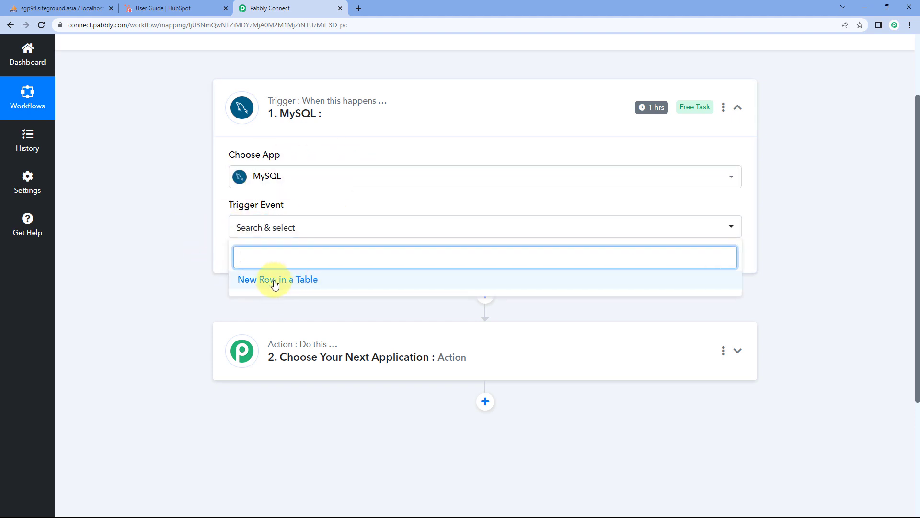
left_click(292, 281)
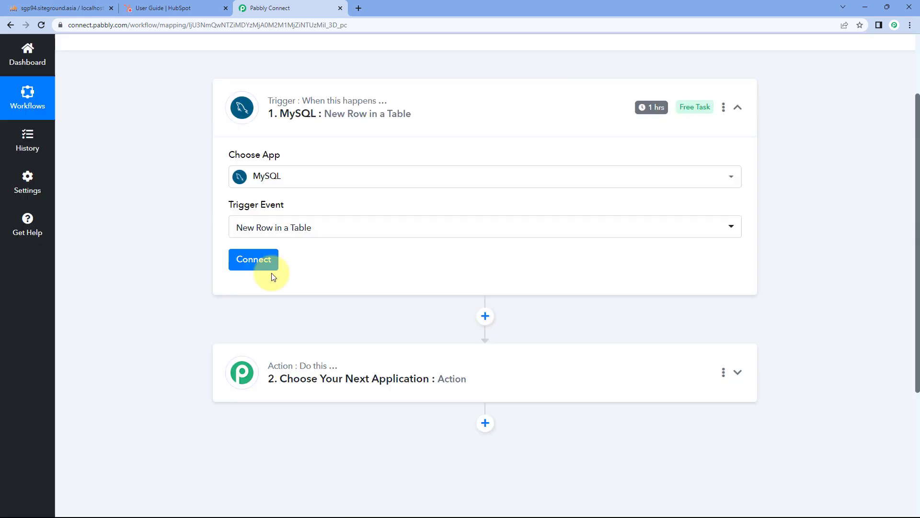
left_click(249, 259)
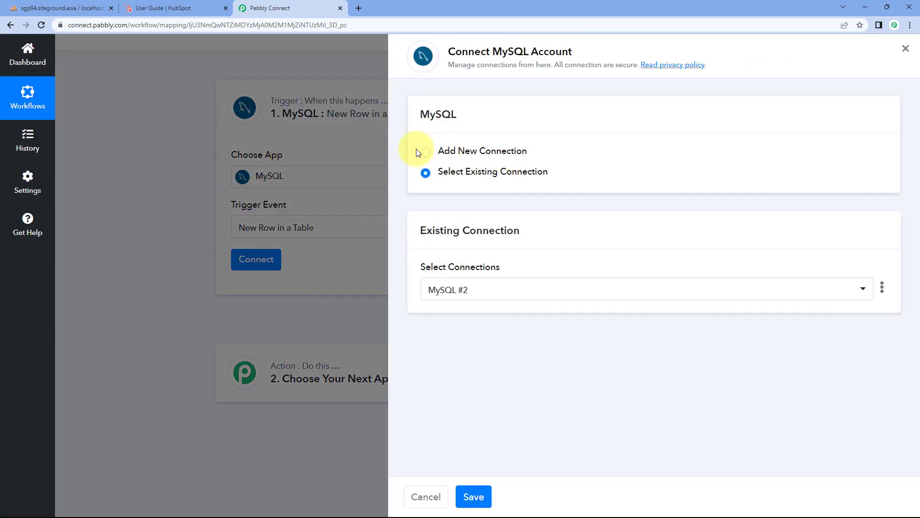
left_click(423, 153)
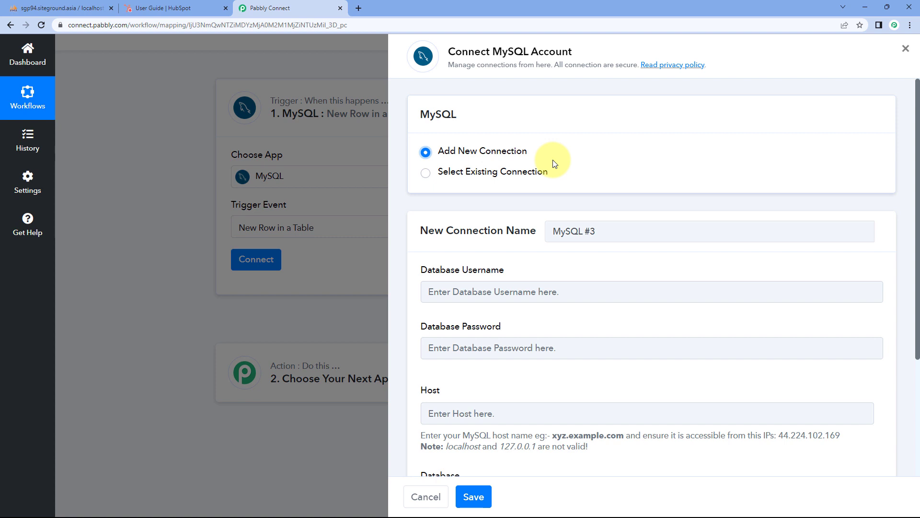
scroll(582, 137, "down", 2)
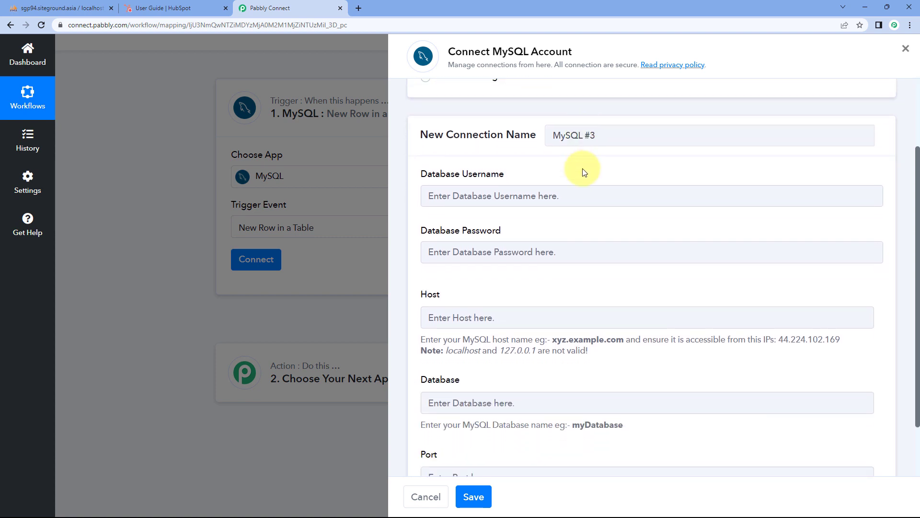
scroll(584, 172, "down", 1)
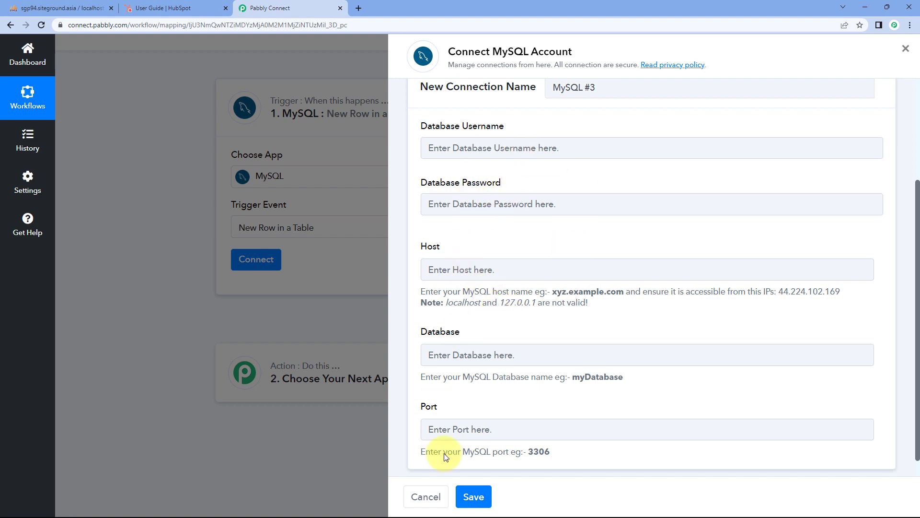
scroll(546, 269, "up", 2)
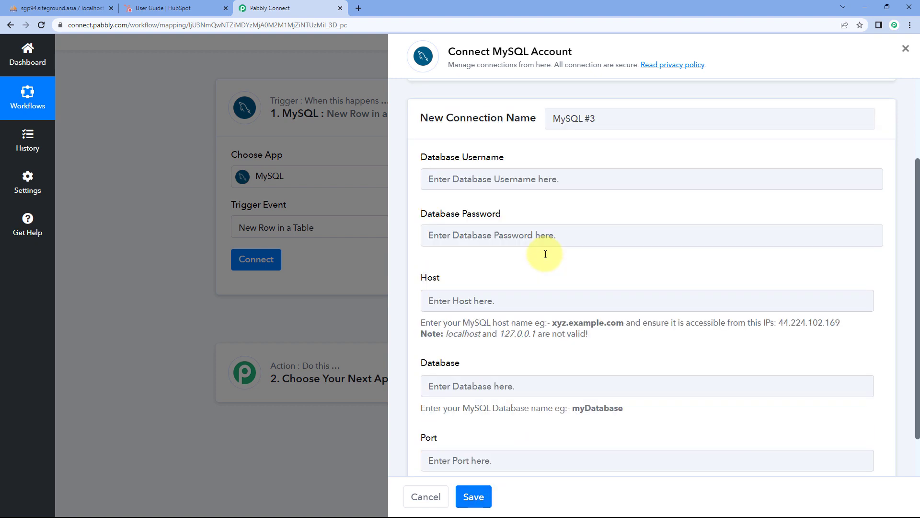
Step: Connect the trigger through the existing MySQL #2 connection and save it
left_click(438, 128)
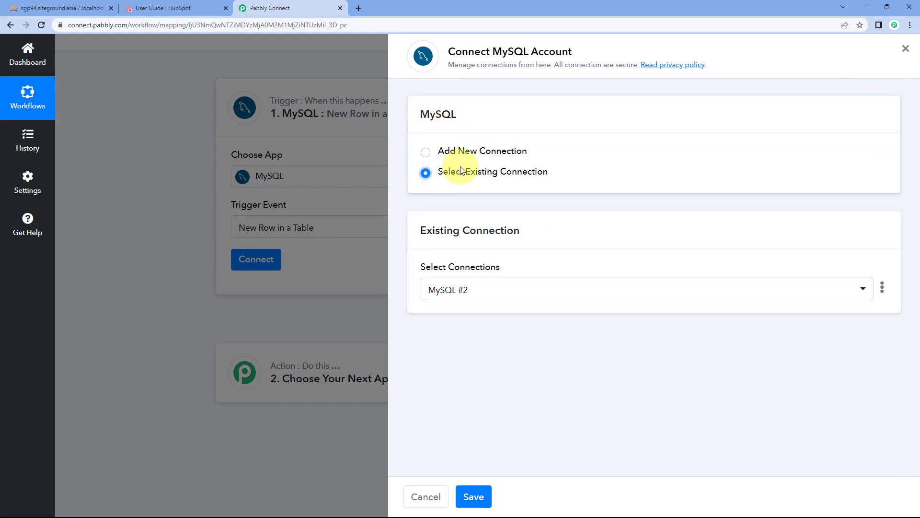
left_click(474, 496)
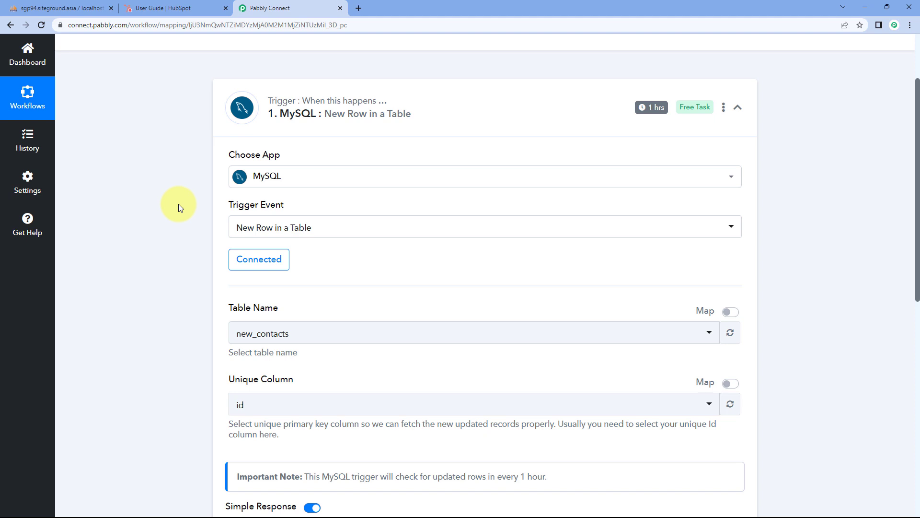
Step: Compare the trigger's table choices with the database's table list in phpMyAdmin and select new_contacts as the table name
scroll(174, 203, "down", 3)
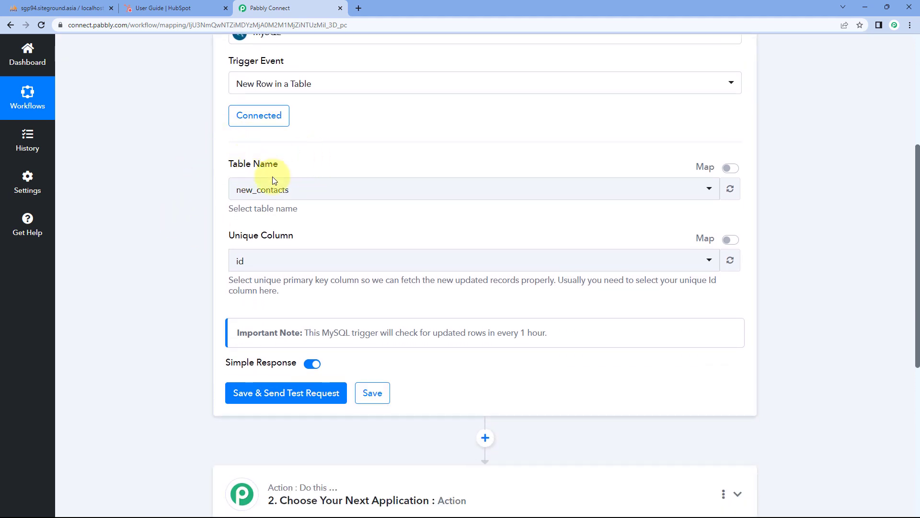
left_click(347, 189)
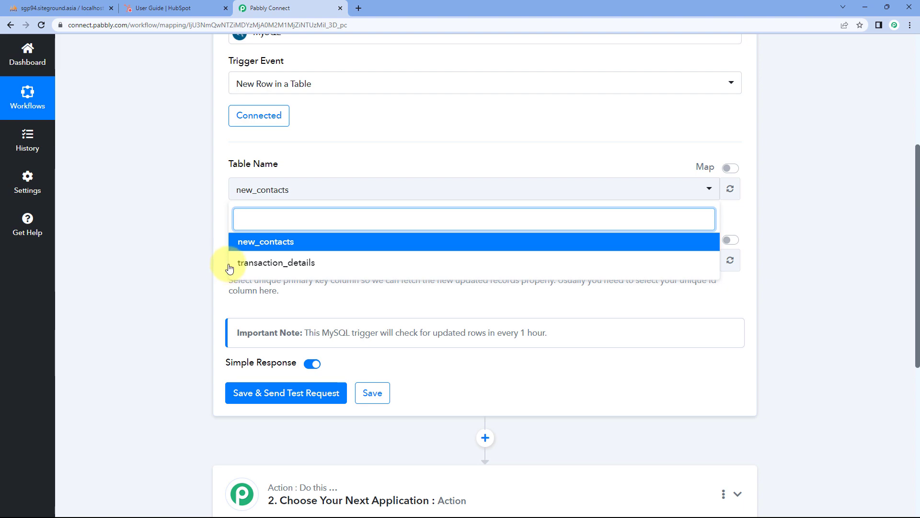
left_click(67, 8)
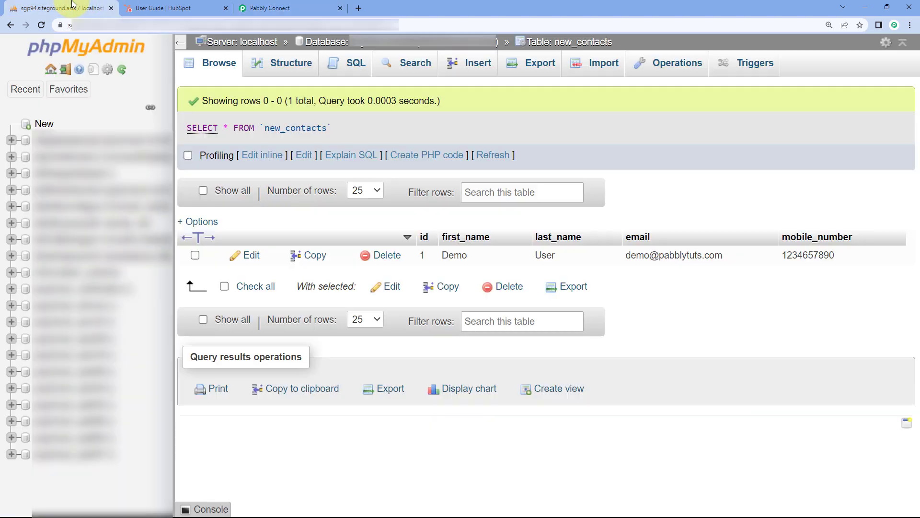
left_click(141, 157)
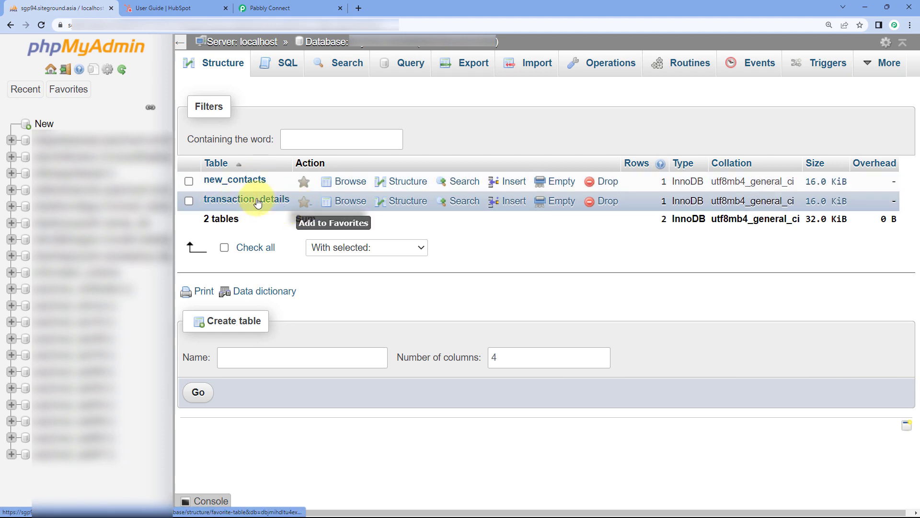
left_click(282, 6)
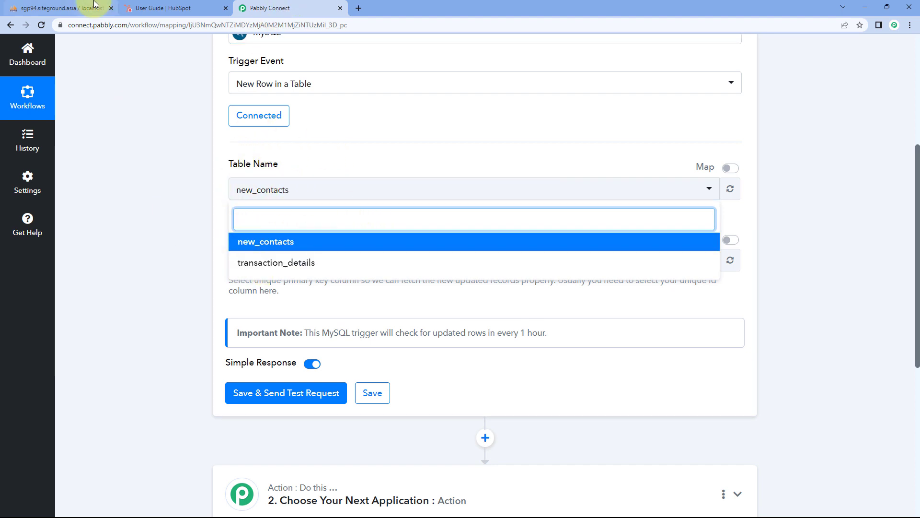
left_click(72, 7)
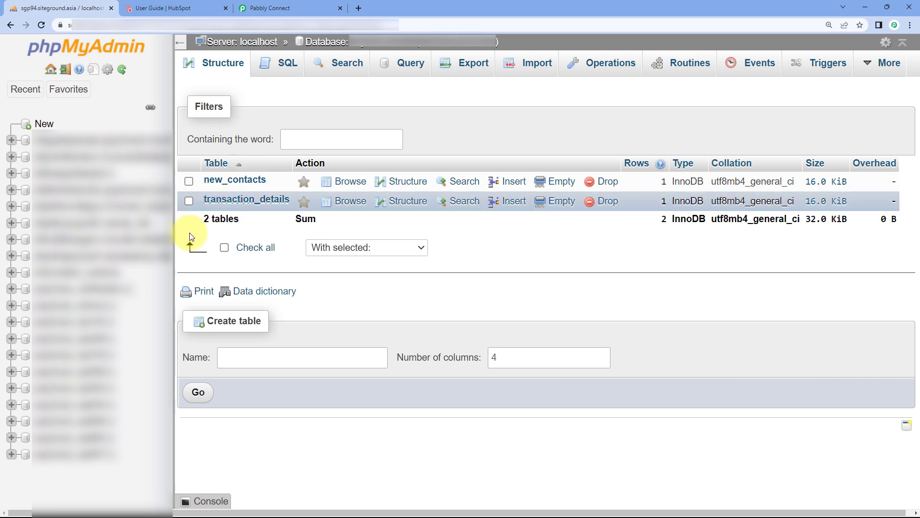
left_click(287, 7)
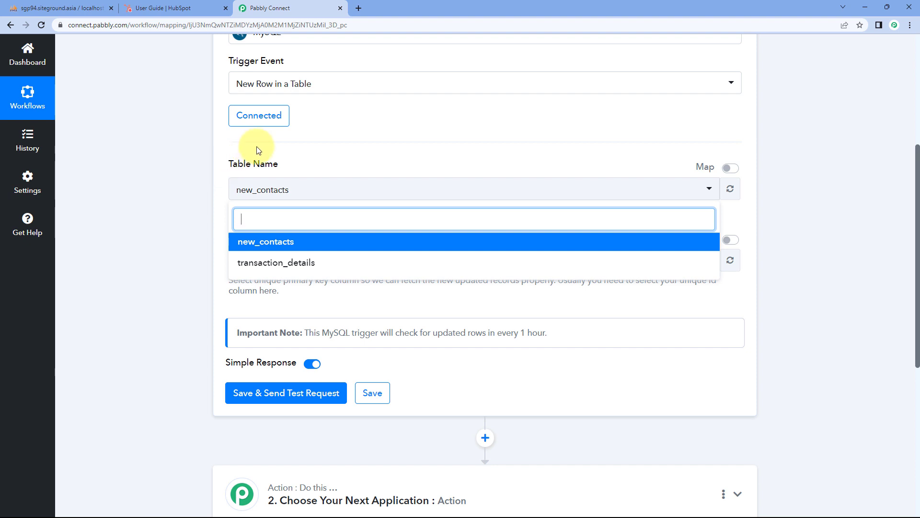
left_click(275, 244)
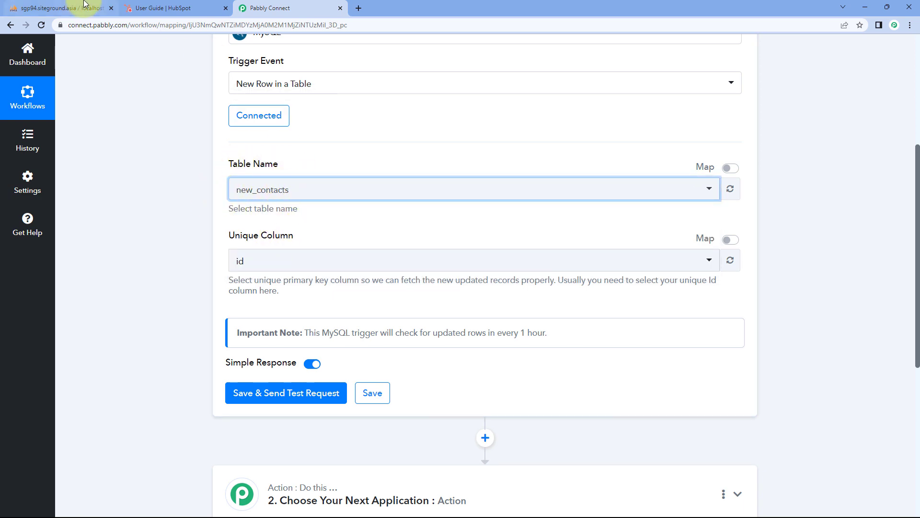
Step: Check the columns and records of new_contacts in phpMyAdmin and return to the trigger's unique column setting in Pabbly Connect
left_click(60, 8)
left_click(230, 180)
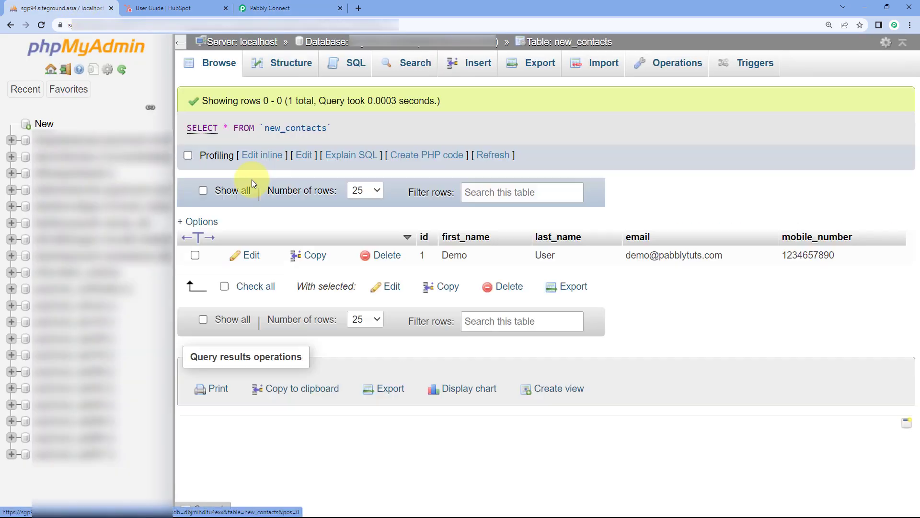
left_click(259, 7)
scroll(303, 159, "down", 1)
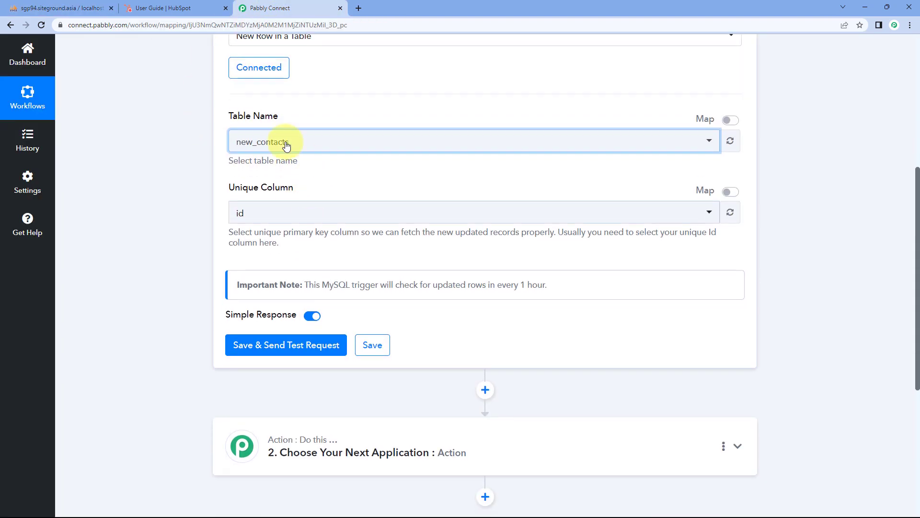
scroll(323, 178, "down", 1)
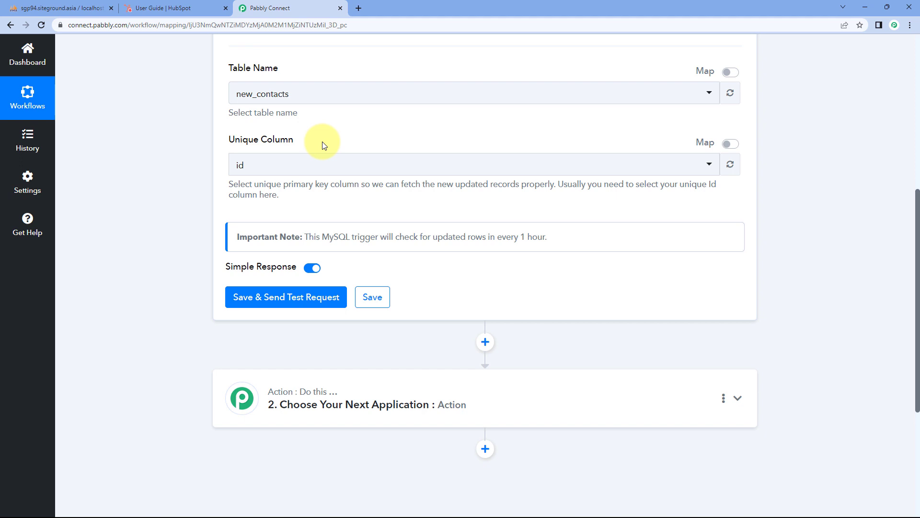
Step: Compare the trigger's unique column choices with the new_contacts columns in phpMyAdmin and select id as the unique column
left_click(301, 166)
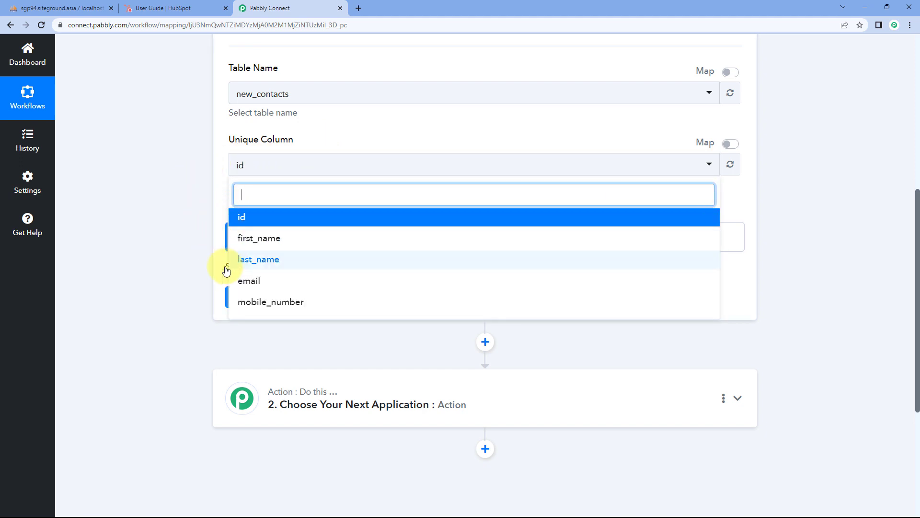
left_click(60, 8)
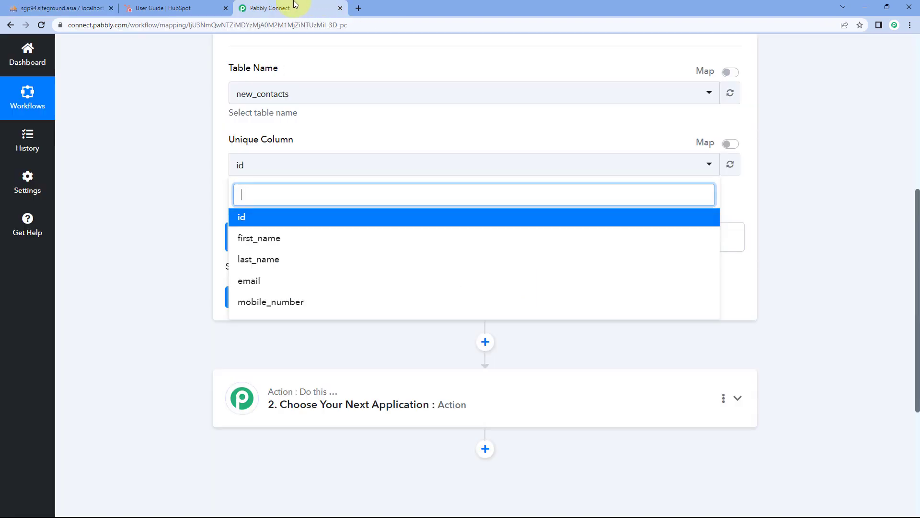
left_click(311, 7)
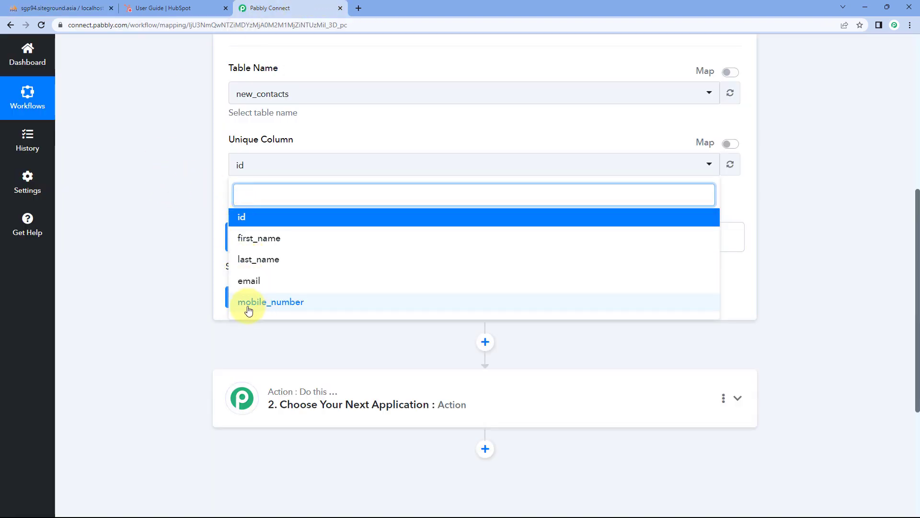
left_click(262, 216)
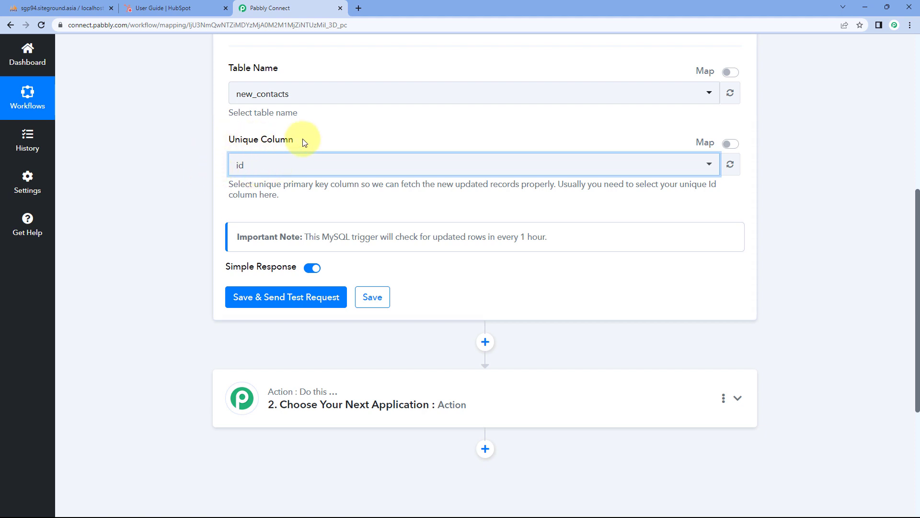
left_click(58, 8)
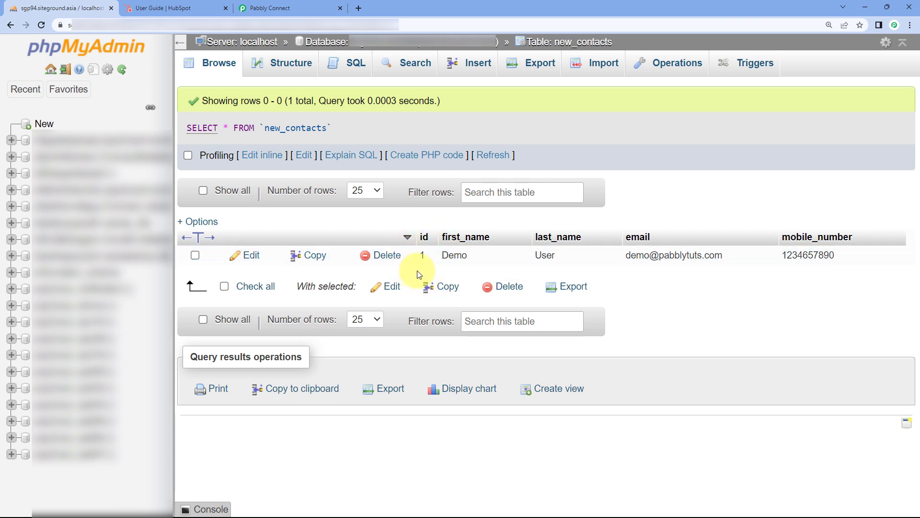
left_click(320, 7)
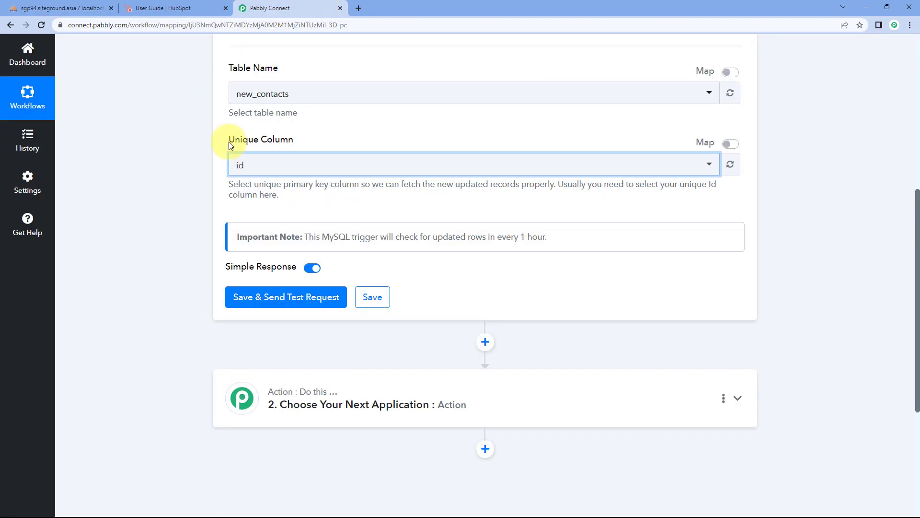
left_click(304, 137)
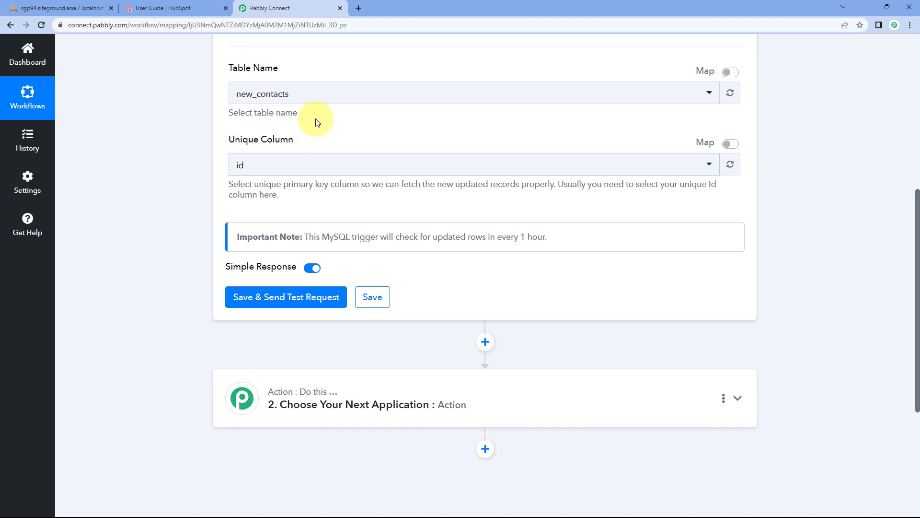
Step: Check the new_contacts record in phpMyAdmin, return to Pabbly Connect, and save the trigger with a test request
scroll(337, 137, "down", 1)
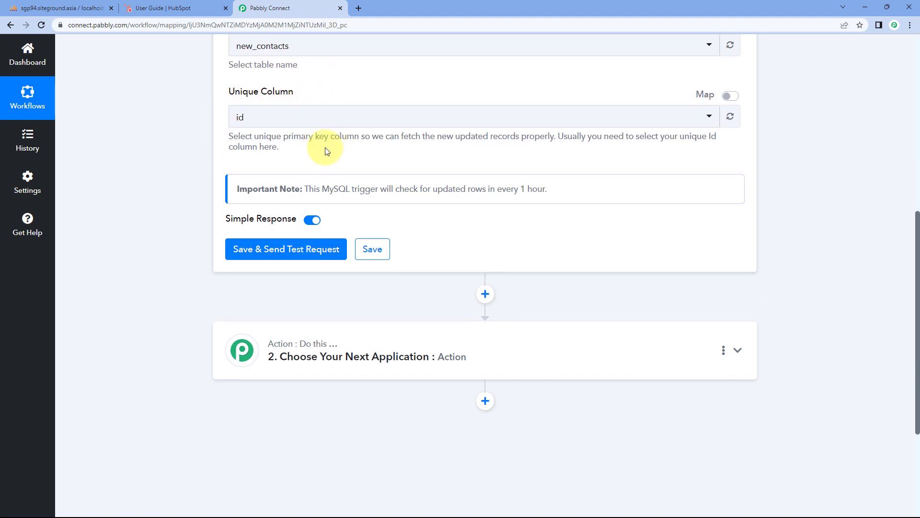
scroll(339, 160, "down", 1)
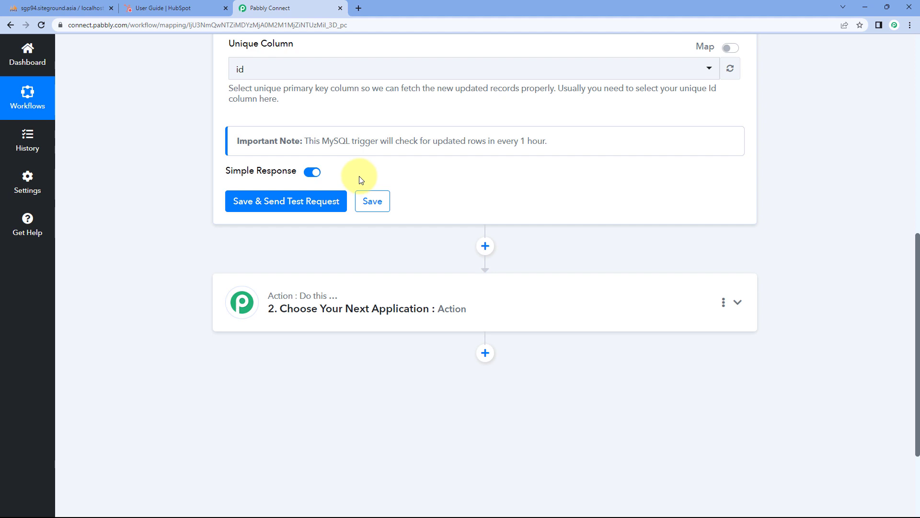
left_click(84, 8)
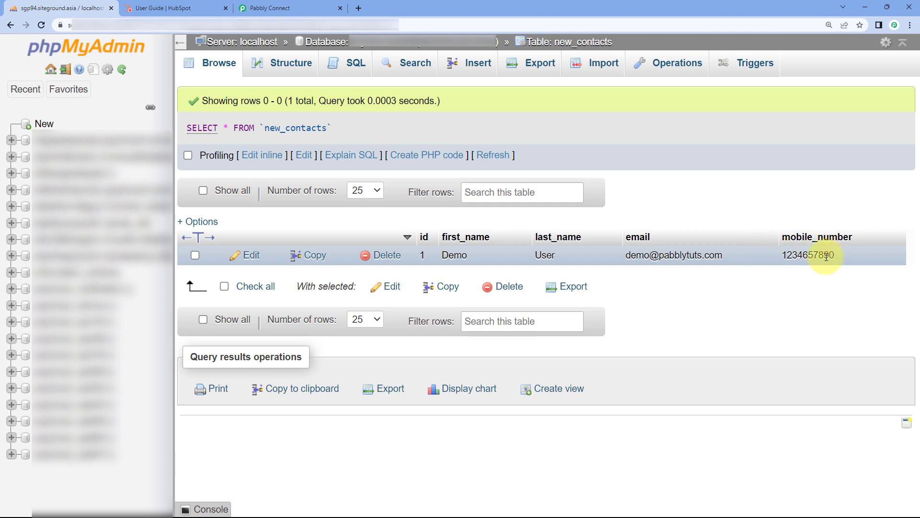
left_click(288, 8)
left_click(279, 204)
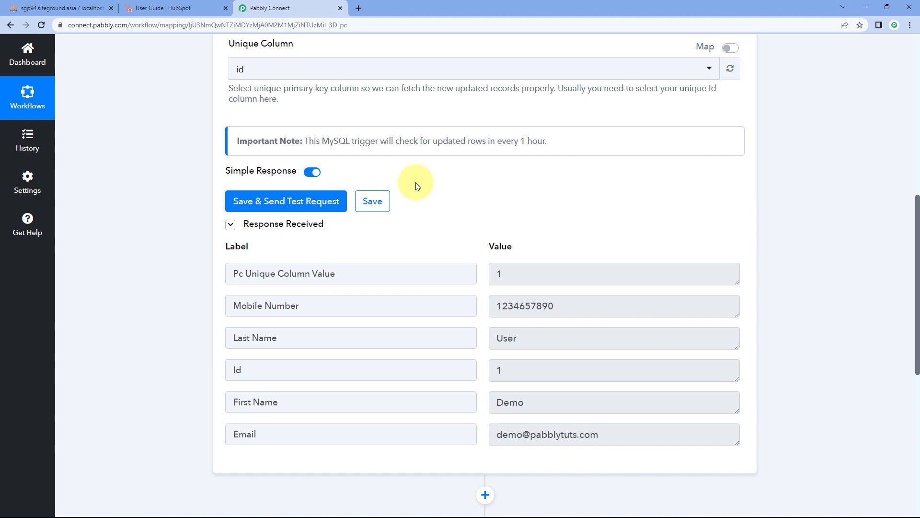
Step: Examine the id, name, email and mobile number in the trigger's test response and compare them with the new_contacts record in phpMyAdmin
scroll(416, 186, "down", 2)
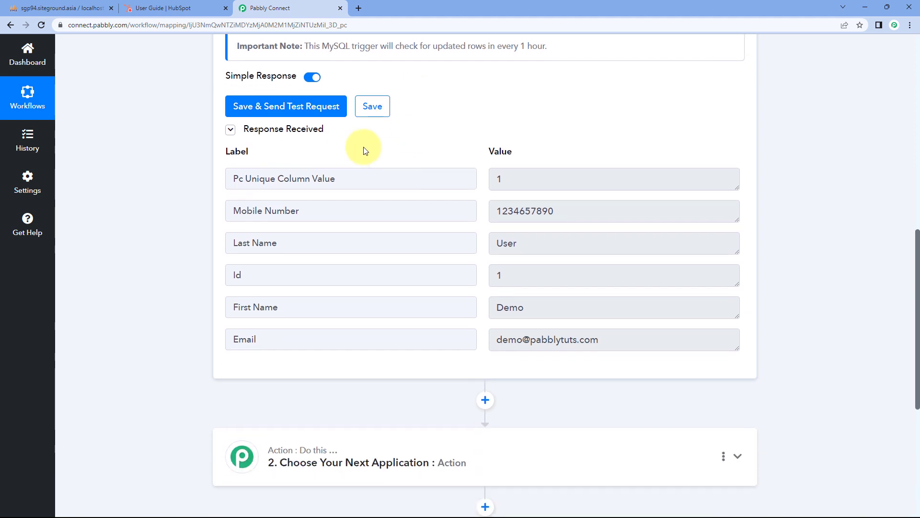
scroll(460, 163, "down", 1)
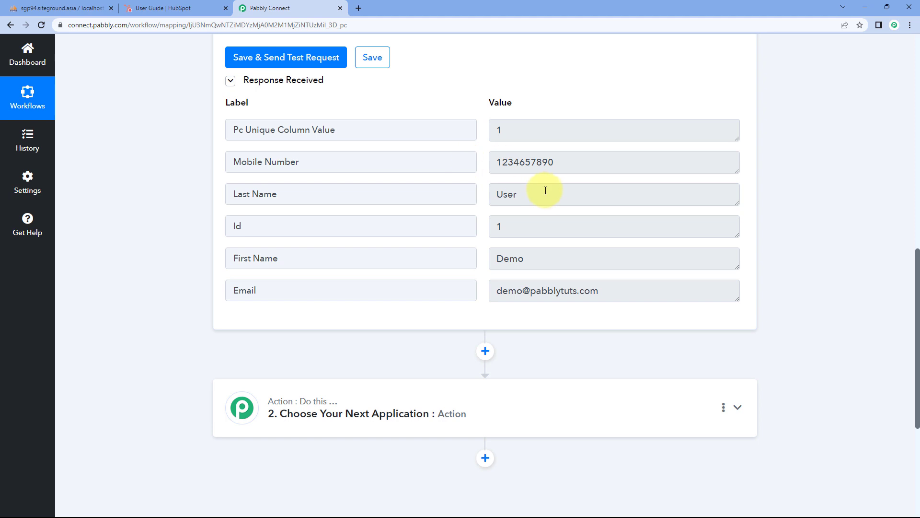
left_click_drag(527, 258, 466, 197)
left_click_drag(551, 220, 472, 226)
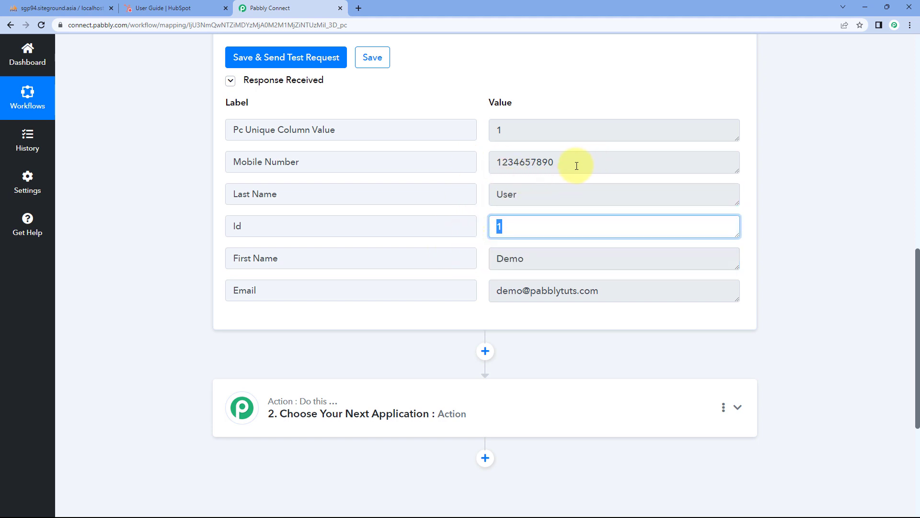
left_click_drag(581, 164, 484, 168)
left_click(483, 191)
left_click_drag(581, 287, 479, 250)
left_click(480, 252)
left_click(29, 6)
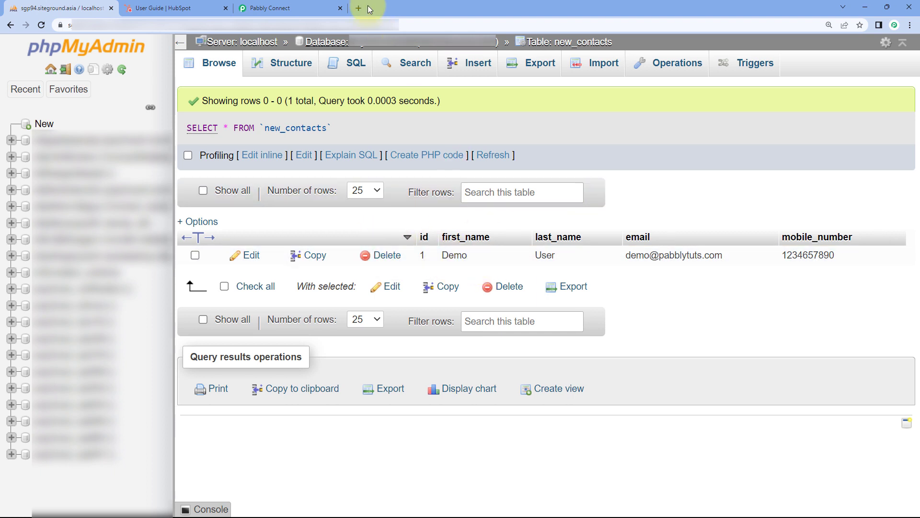
left_click(320, 6)
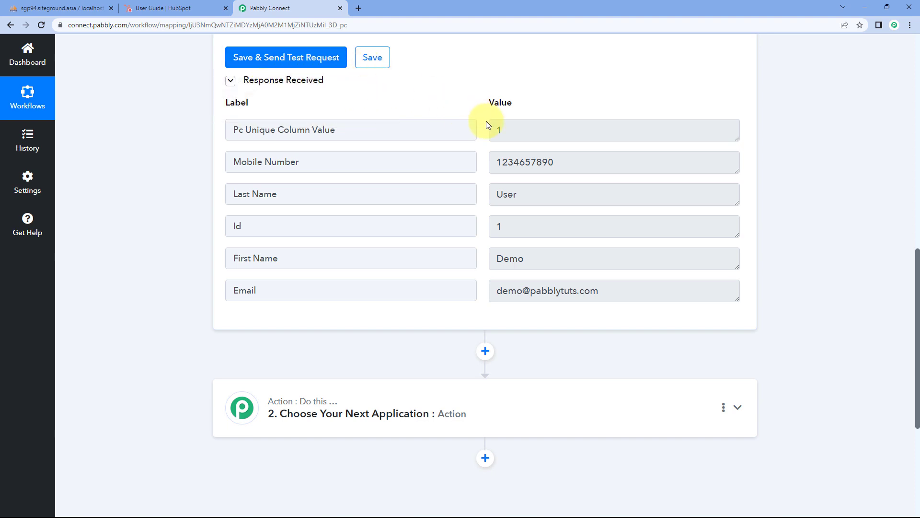
Step: Review the MySQL trigger's setup from its response to its checking interval and back
scroll(484, 126, "up", 9)
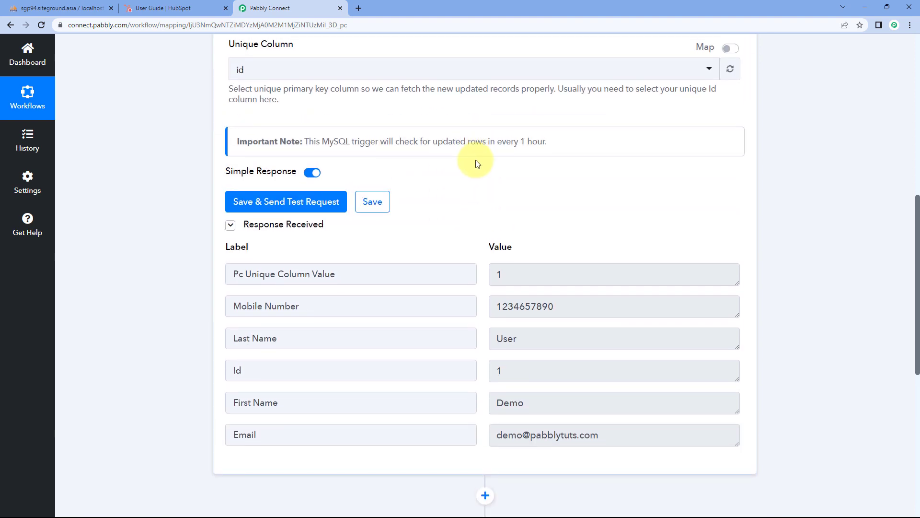
scroll(475, 160, "up", 3)
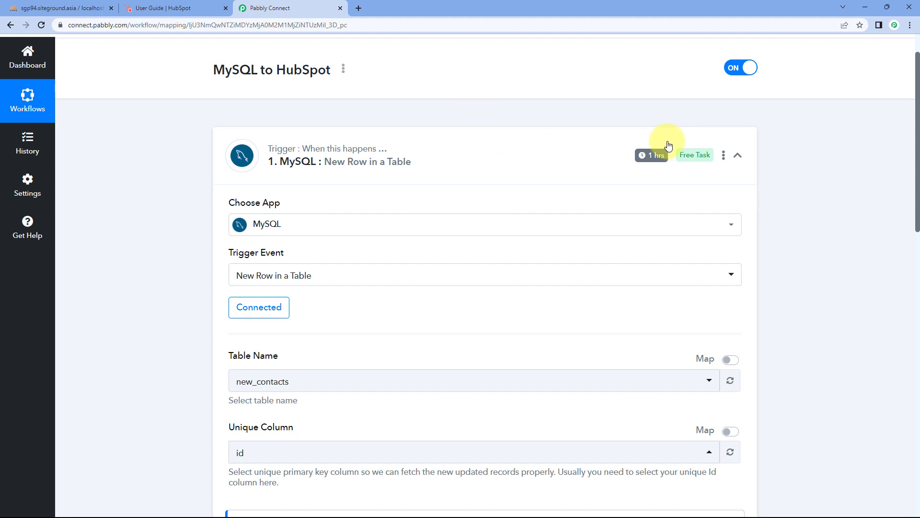
mouse_move(660, 156)
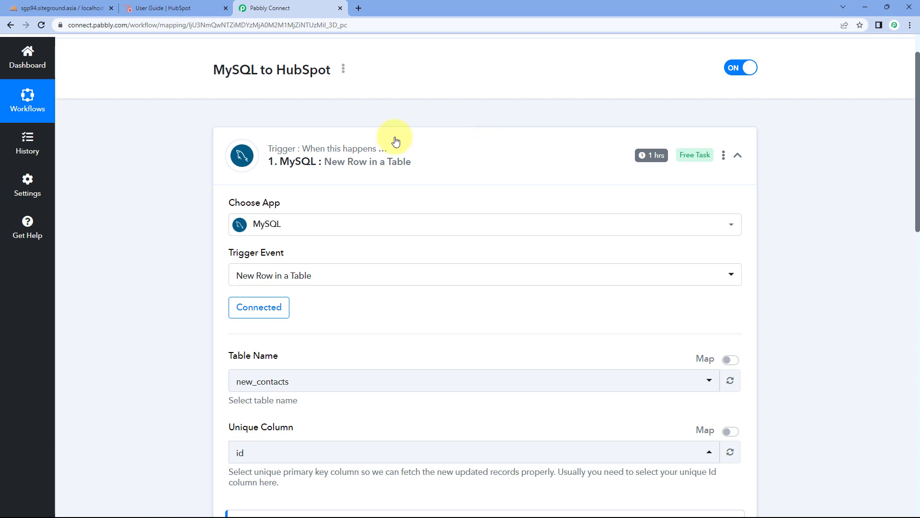
scroll(170, 182, "down", 6)
scroll(176, 150, "down", 3)
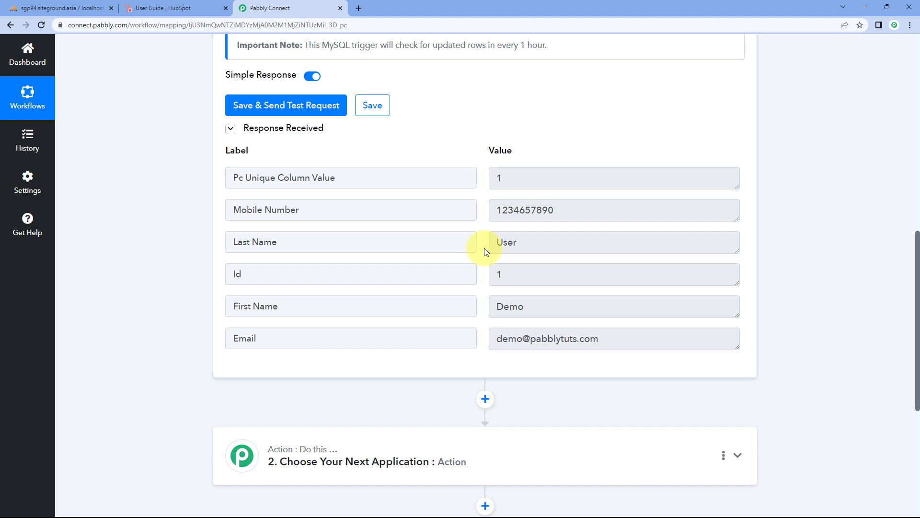
Step: Set HubSpot CRM as the action app with the Create a Contact event
scroll(469, 67, "down", 2)
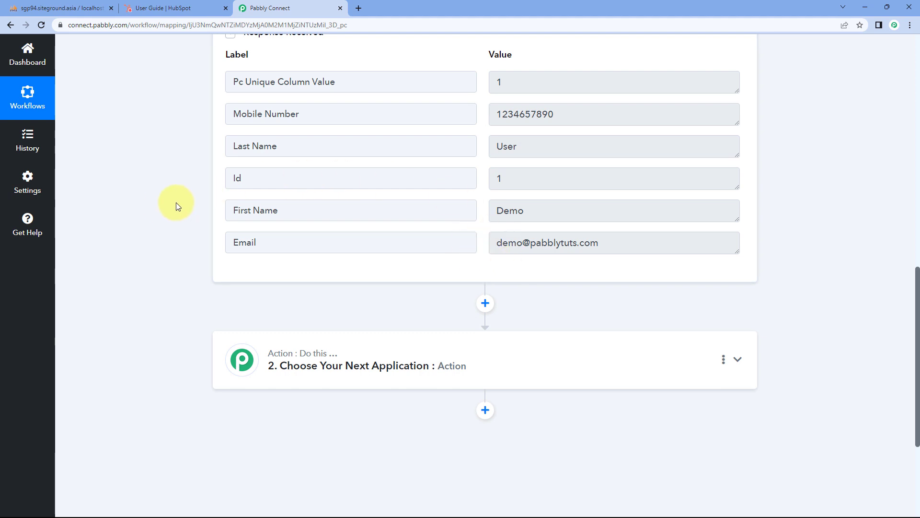
scroll(180, 203, "down", 4)
left_click(370, 166)
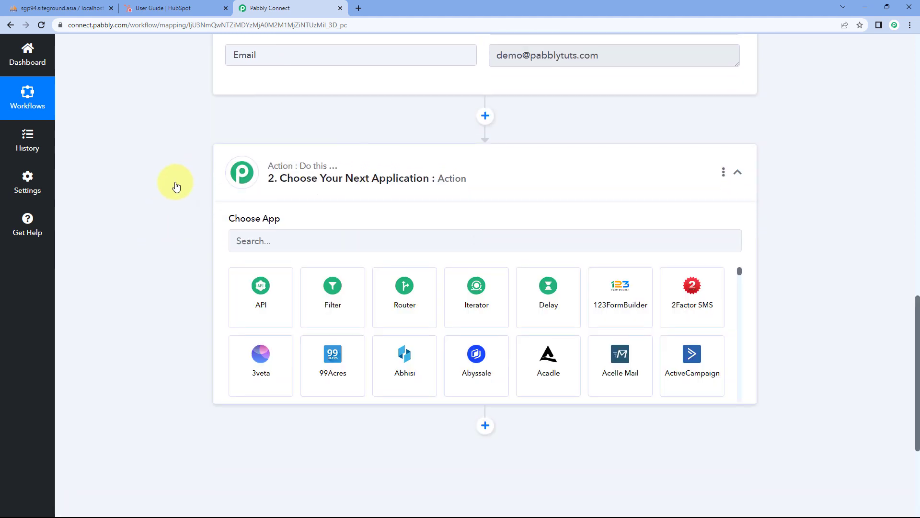
scroll(183, 186, "down", 1)
left_click(261, 192)
type("HubSPot")
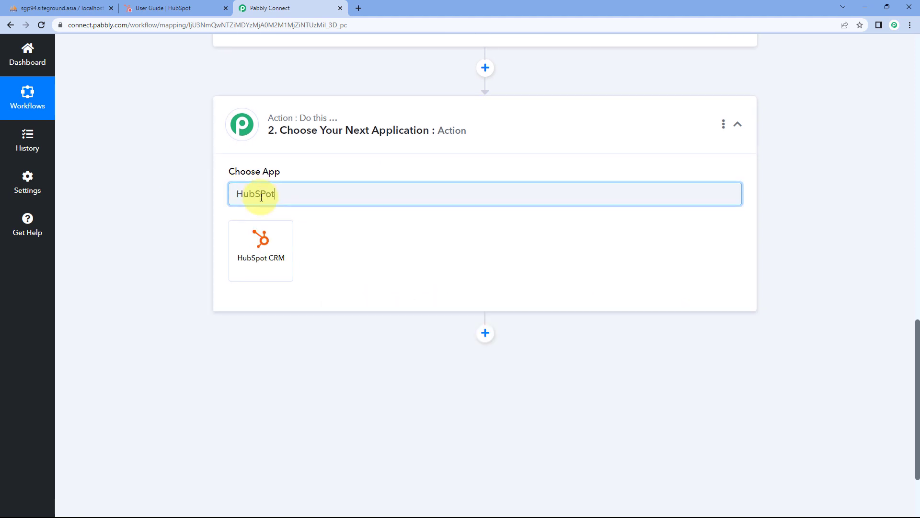
left_click(256, 240)
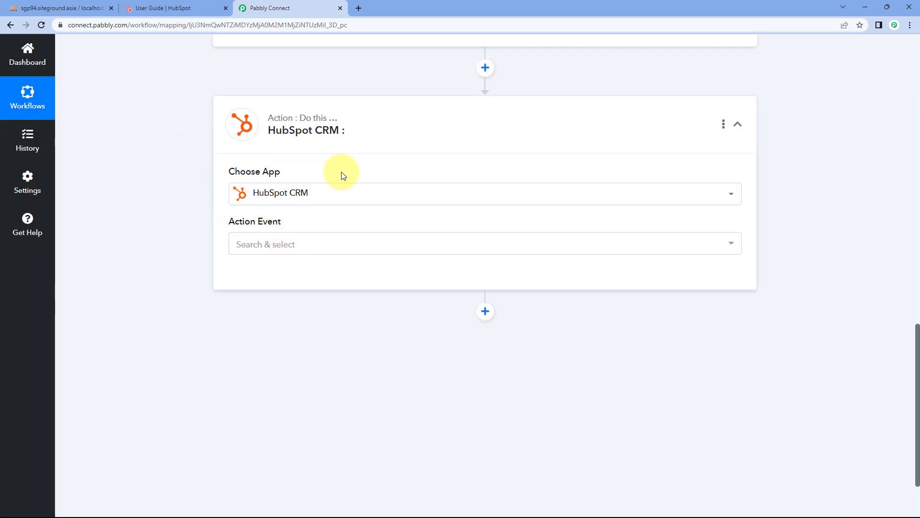
left_click(316, 245)
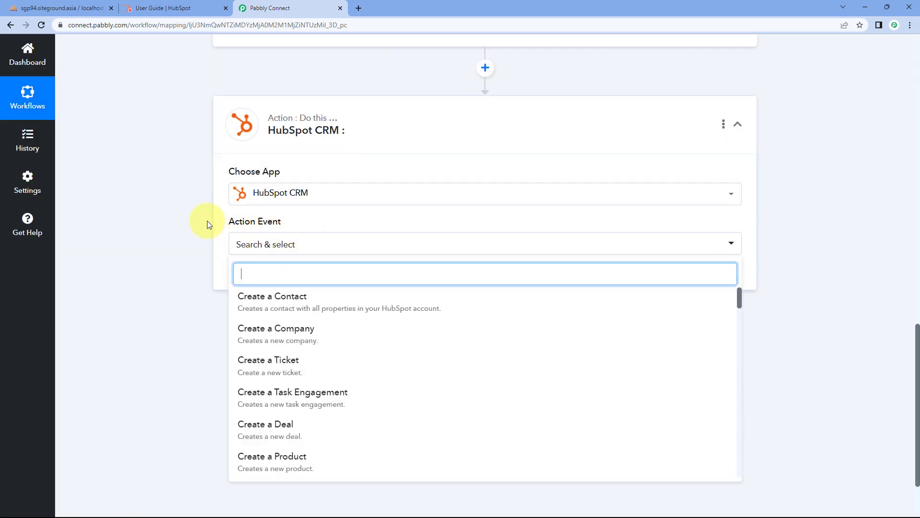
scroll(209, 224, "down", 2)
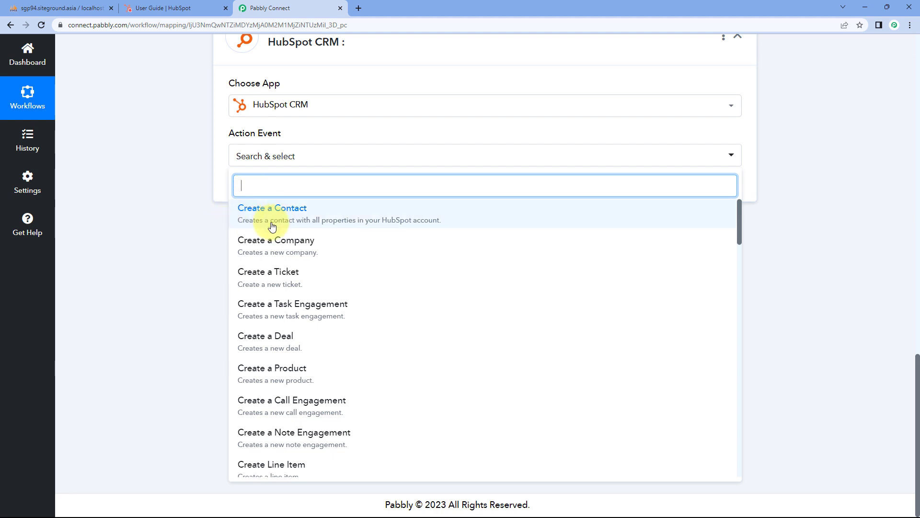
left_click(312, 213)
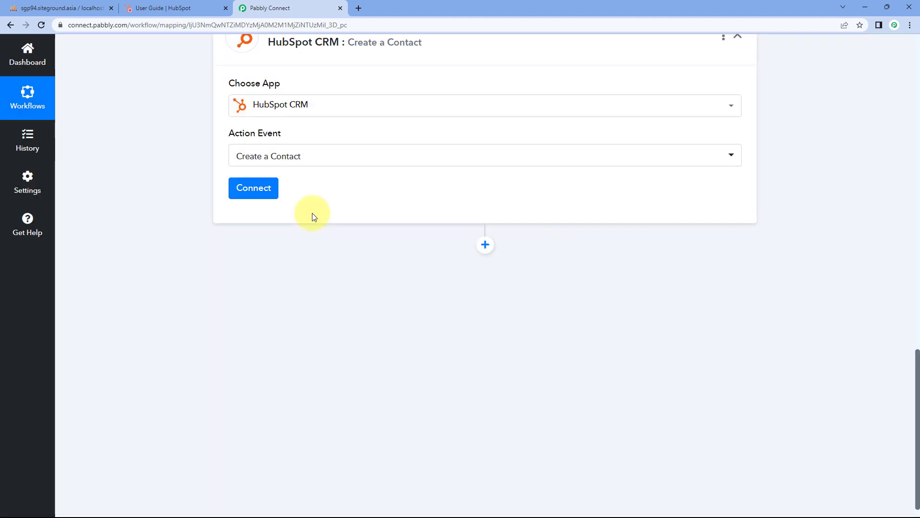
Step: Start authorizing a new HubSpot CRM connection for the action and check which account is signed in on the HubSpot page
left_click(254, 233)
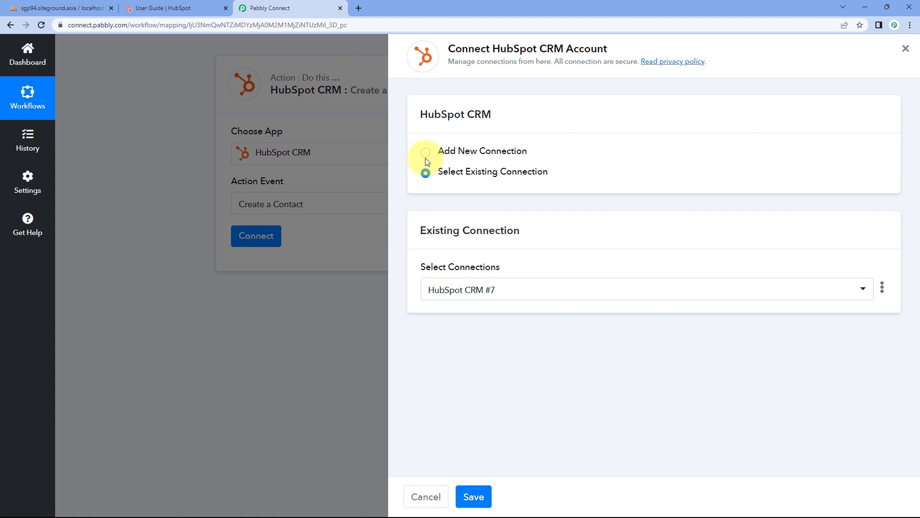
left_click(425, 153)
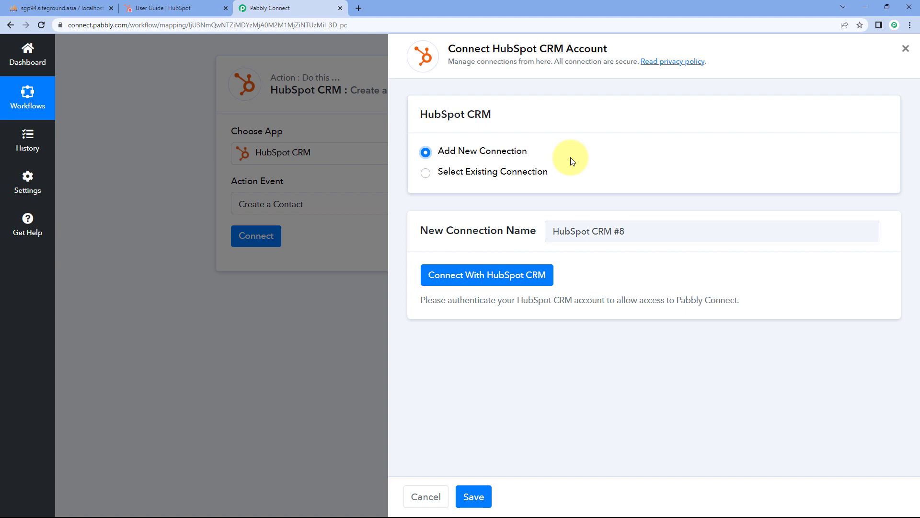
left_click(487, 281)
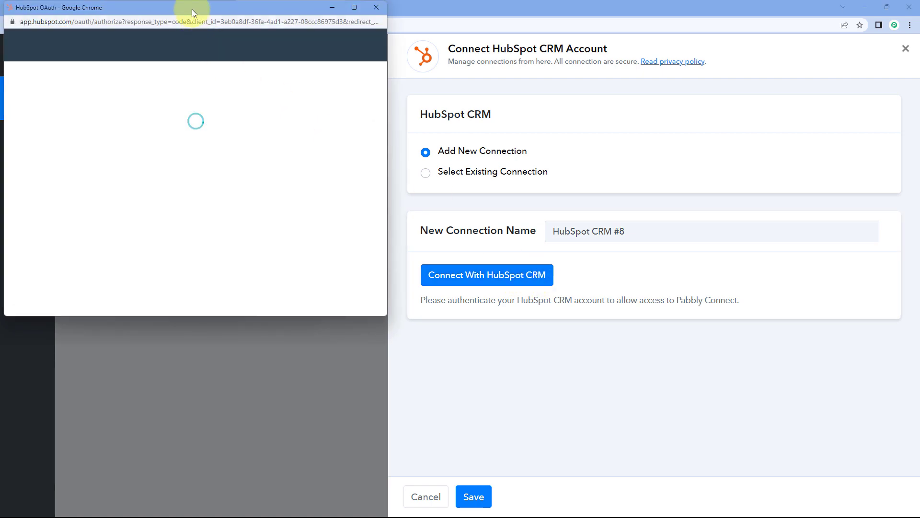
left_click(186, 13)
left_click(186, 13)
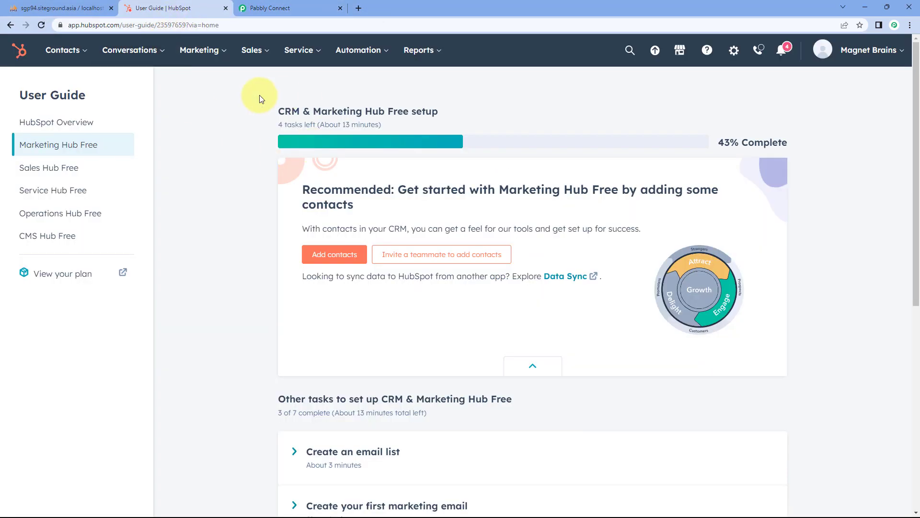
left_click(301, 8)
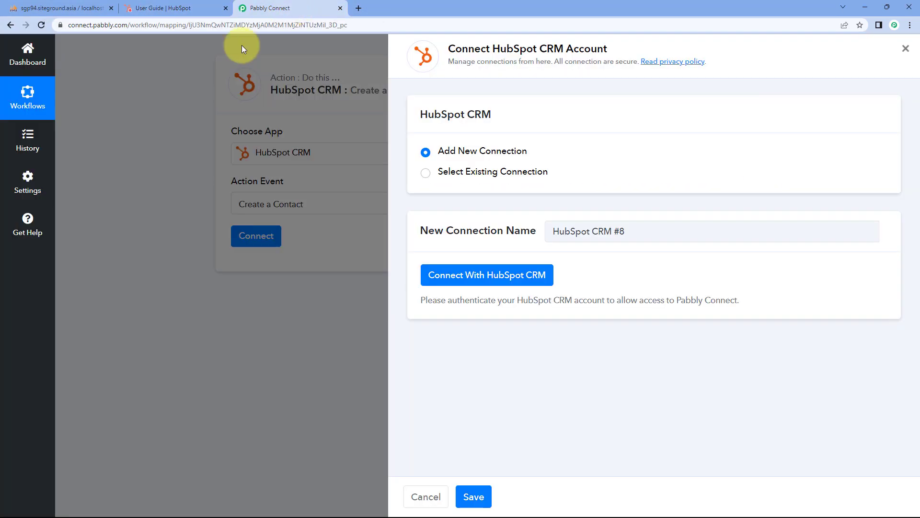
Step: Choose the Magnet Brains account in the HubSpot authorization window and grant Pabbly Connect access to complete the connection
scroll(264, 174, "down", 1)
scroll(264, 173, "down", 1)
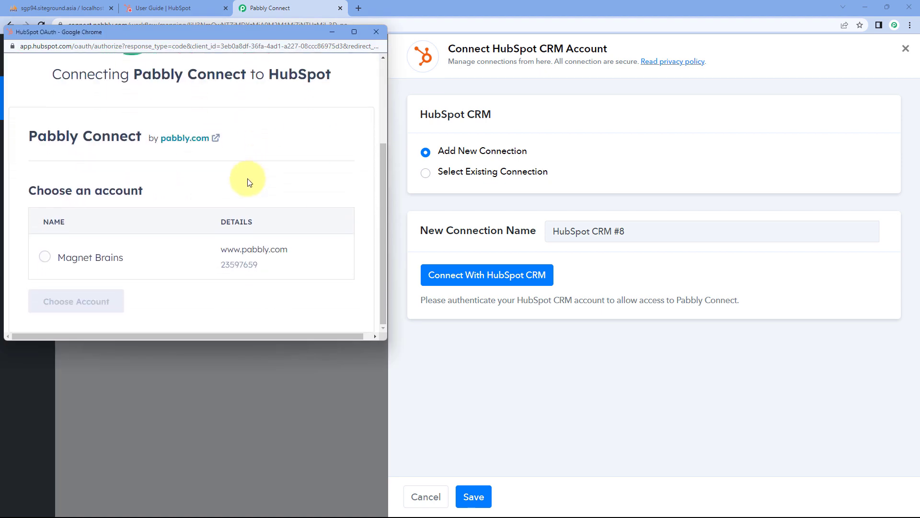
left_click(44, 256)
left_click(79, 303)
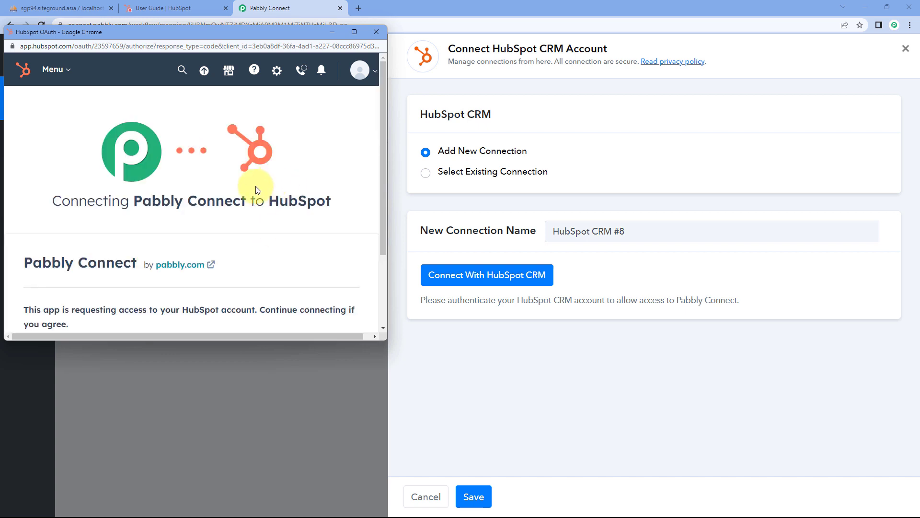
scroll(283, 191, "down", 2)
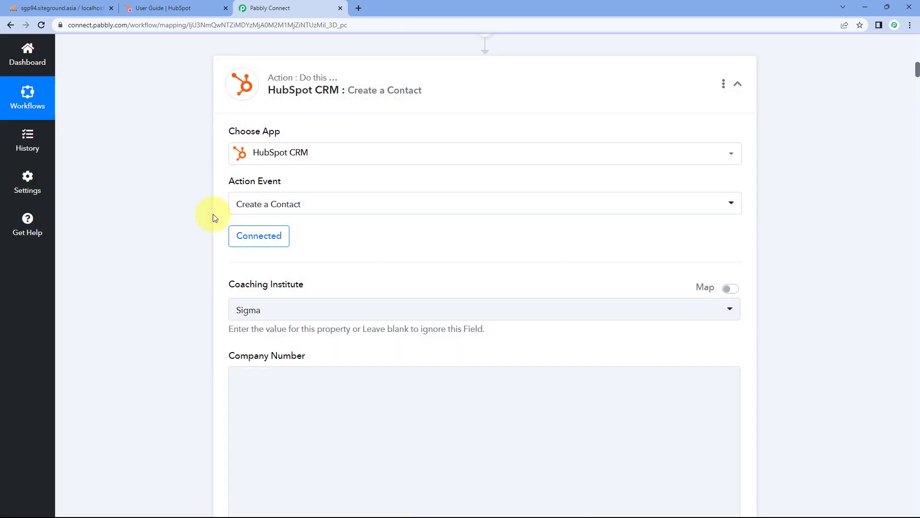
Step: Choose Sigma as the Coaching Institute value for the HubSpot contact
scroll(214, 216, "down", 3)
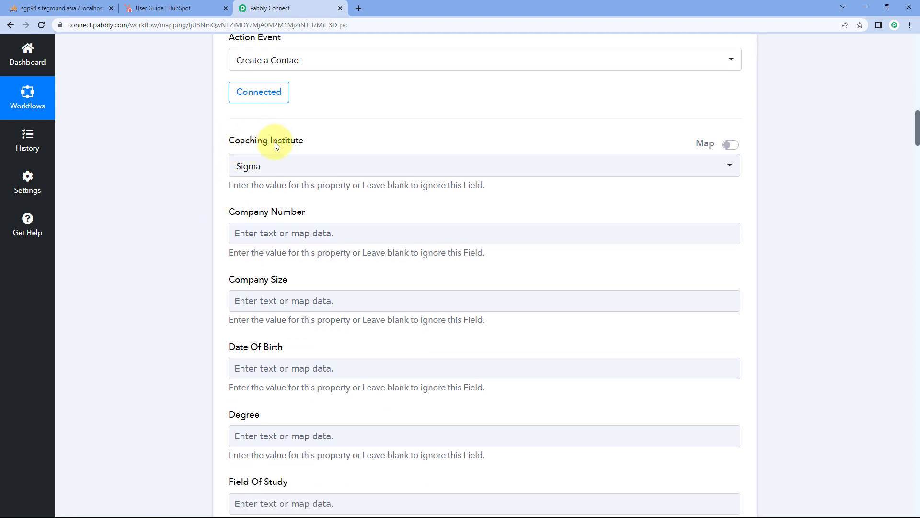
left_click(172, 7)
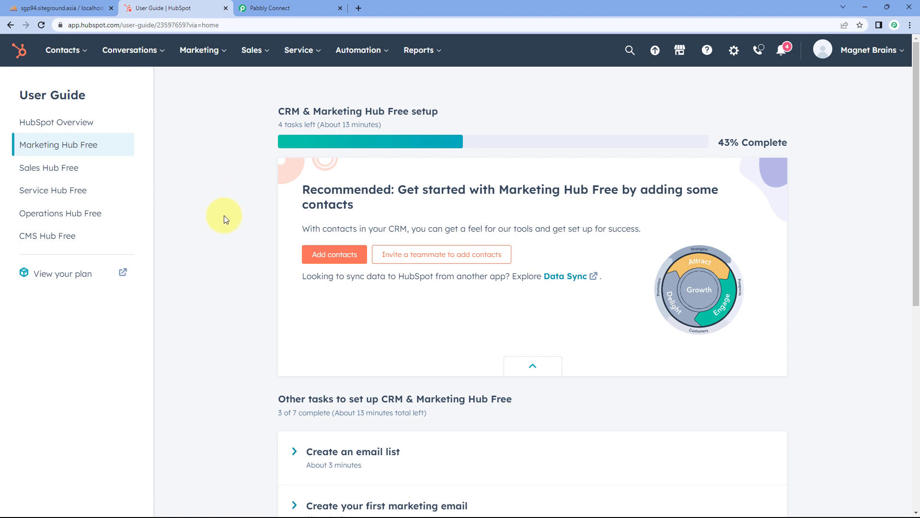
left_click(287, 8)
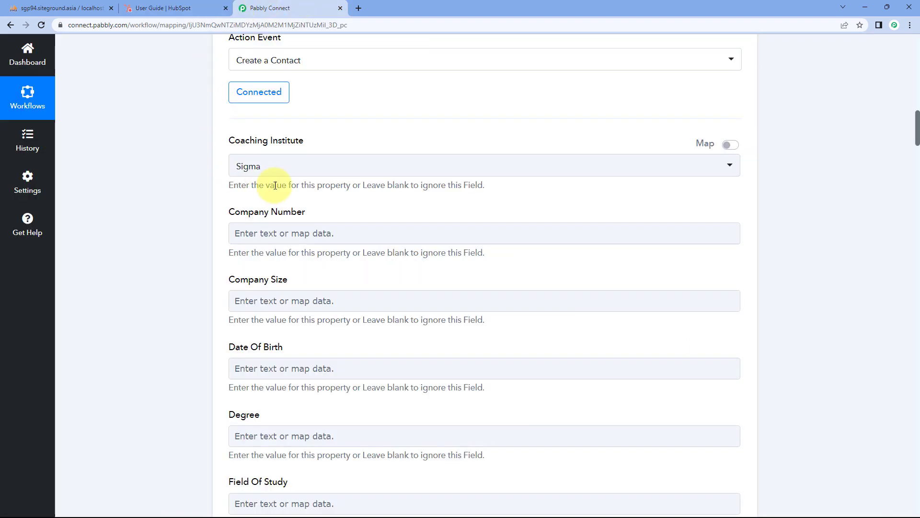
left_click(306, 166)
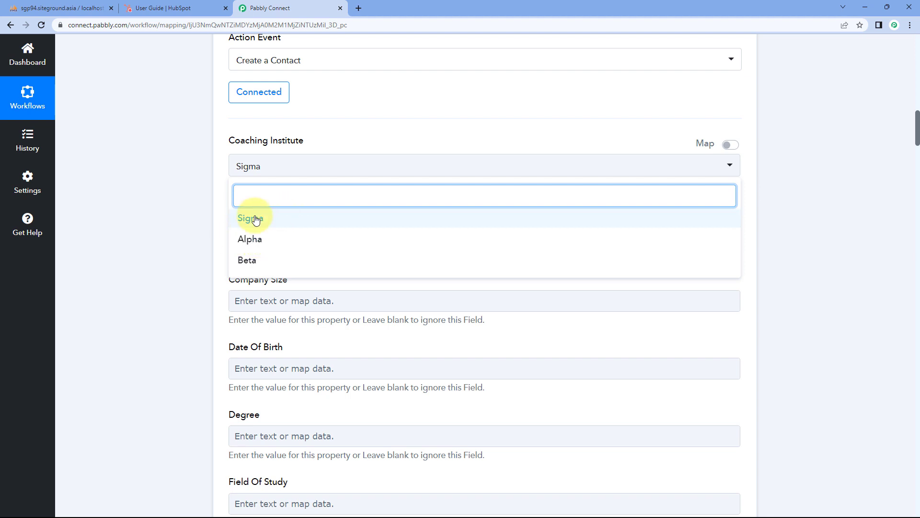
left_click(287, 221)
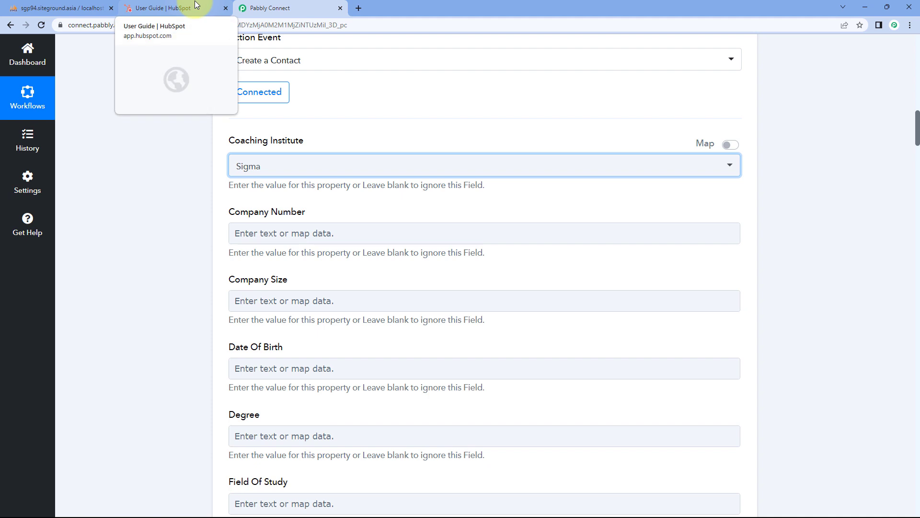
left_click(271, 171)
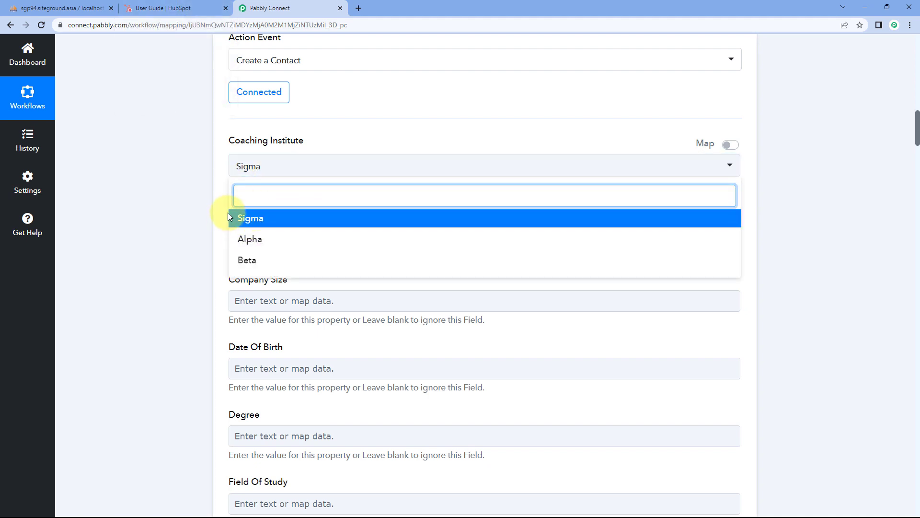
left_click(265, 219)
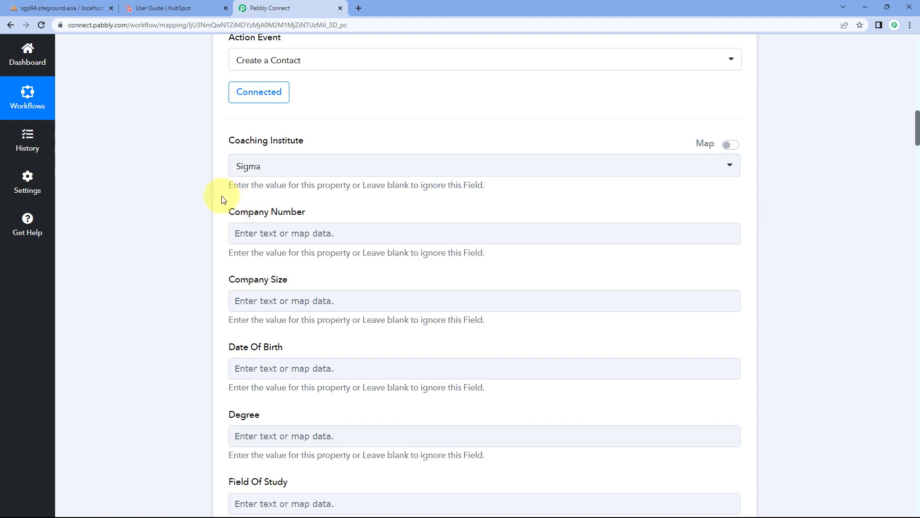
Step: Review the contact property fields from Company Number to Buying Role and compare them with the columns of the new_contacts table
scroll(218, 153, "down", 3)
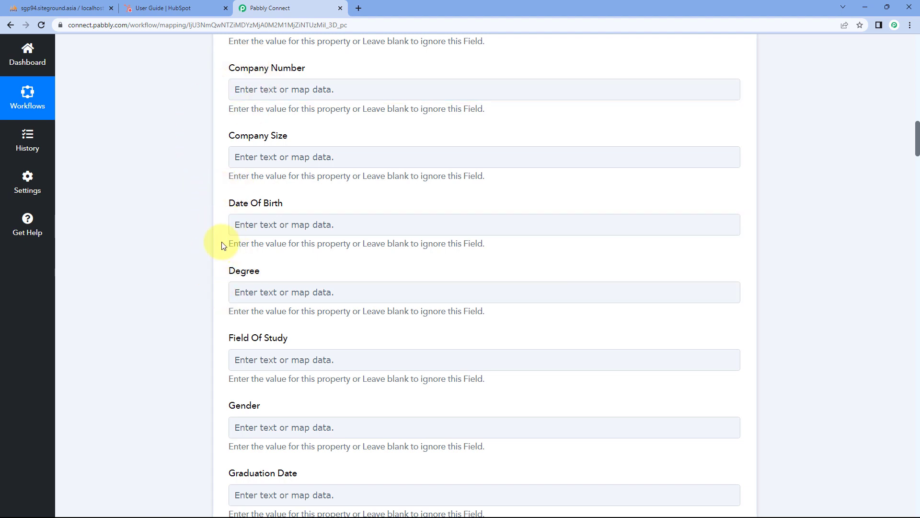
scroll(229, 309, "up", 1)
scroll(232, 123, "down", 2)
scroll(288, 127, "down", 1)
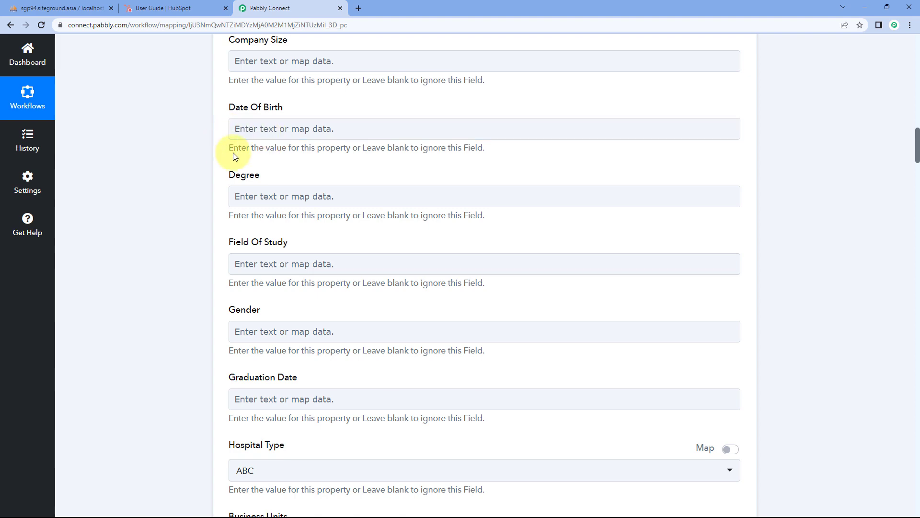
scroll(220, 154, "down", 2)
scroll(214, 137, "down", 2)
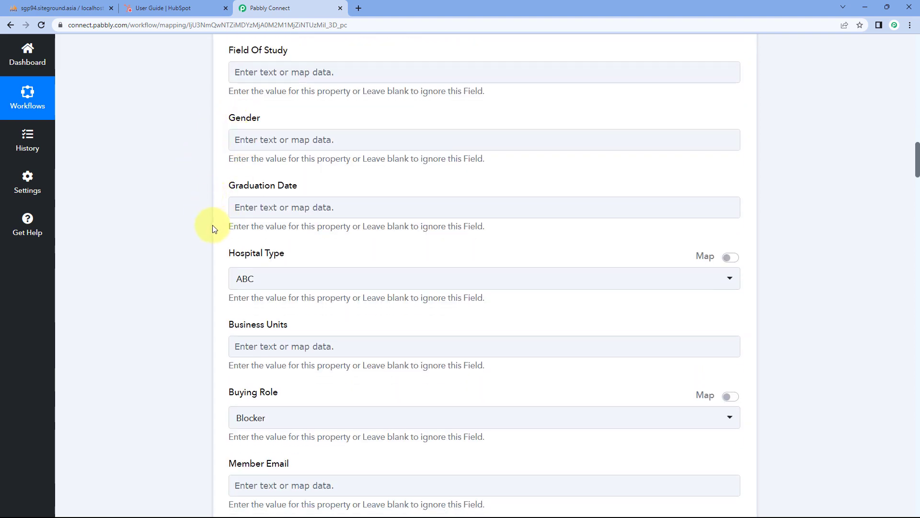
scroll(207, 237, "down", 2)
scroll(252, 168, "up", 3)
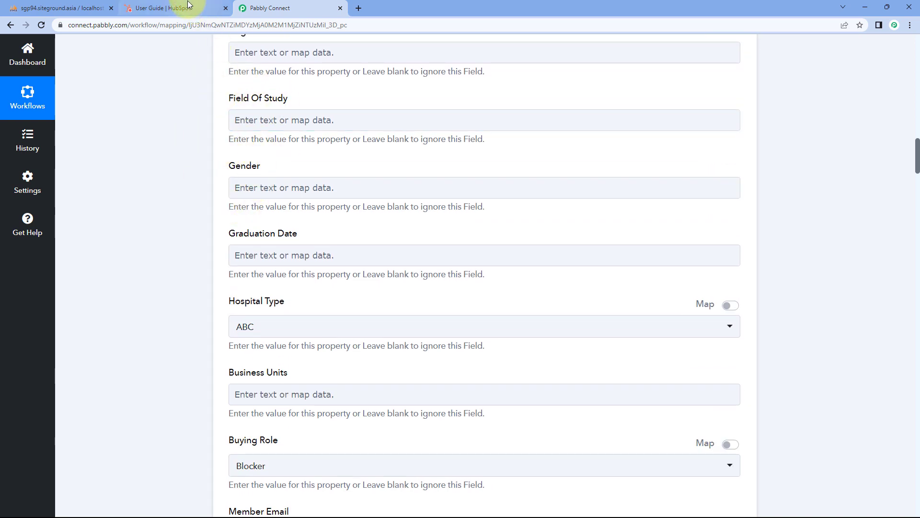
left_click(92, 7)
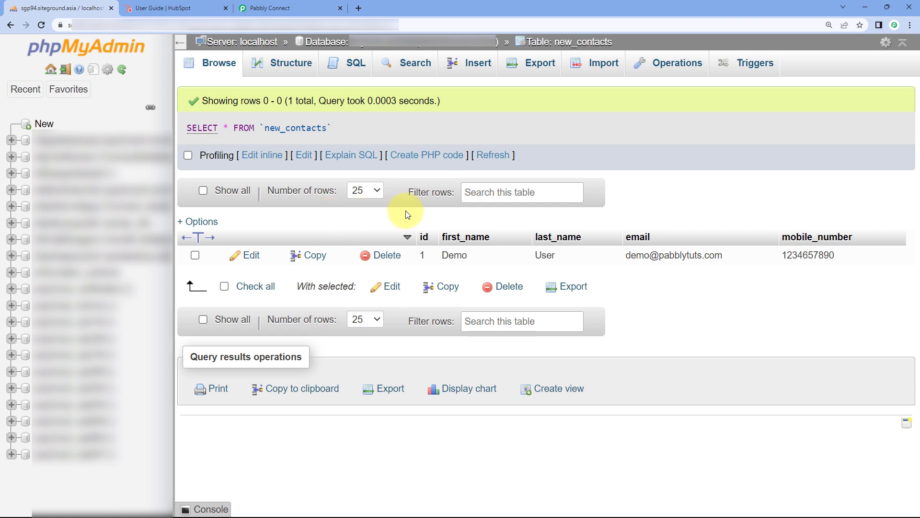
left_click(271, 5)
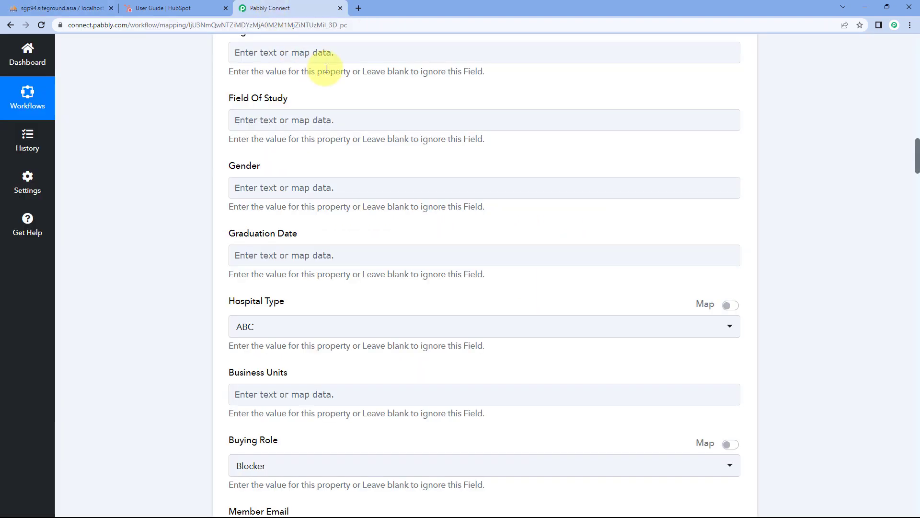
Step: Look through the remaining contact fields for First Name, Last Name and Email, and check them against the new_contacts row in phpMyAdmin
scroll(315, 234, "down", 6)
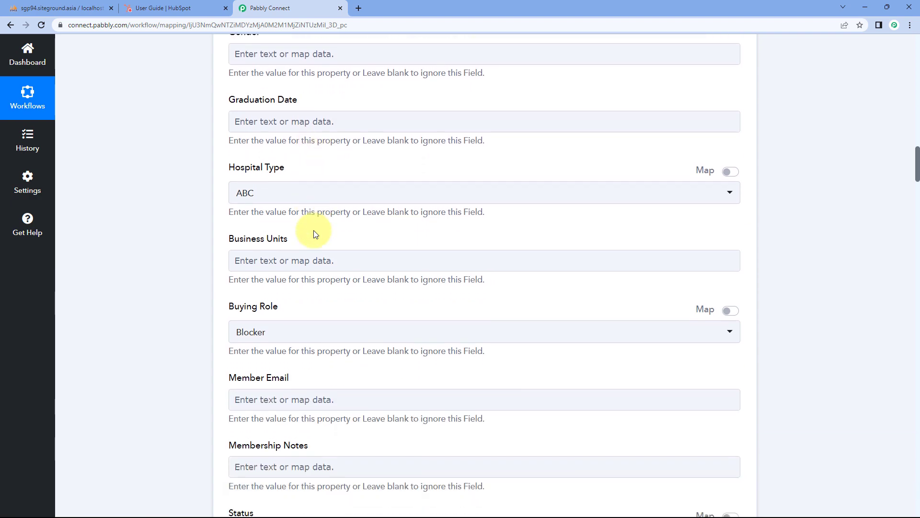
scroll(324, 164, "down", 5)
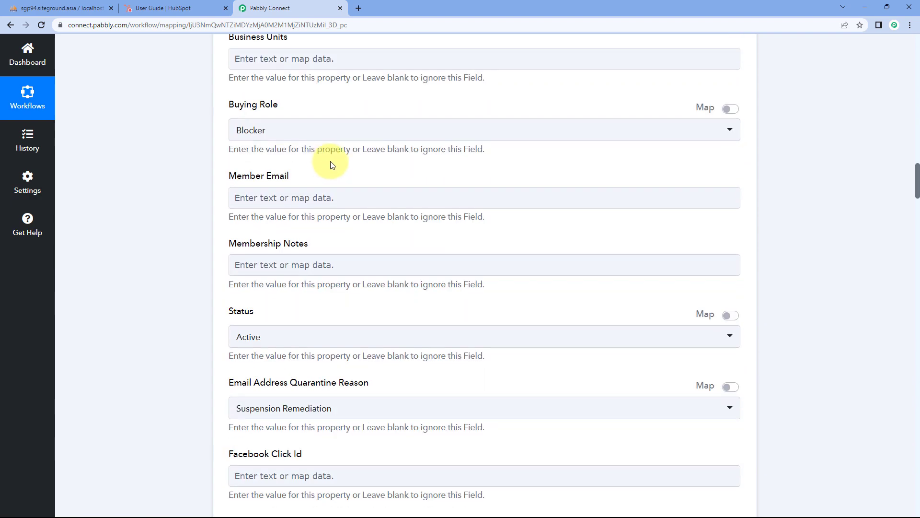
scroll(185, 148, "down", 5)
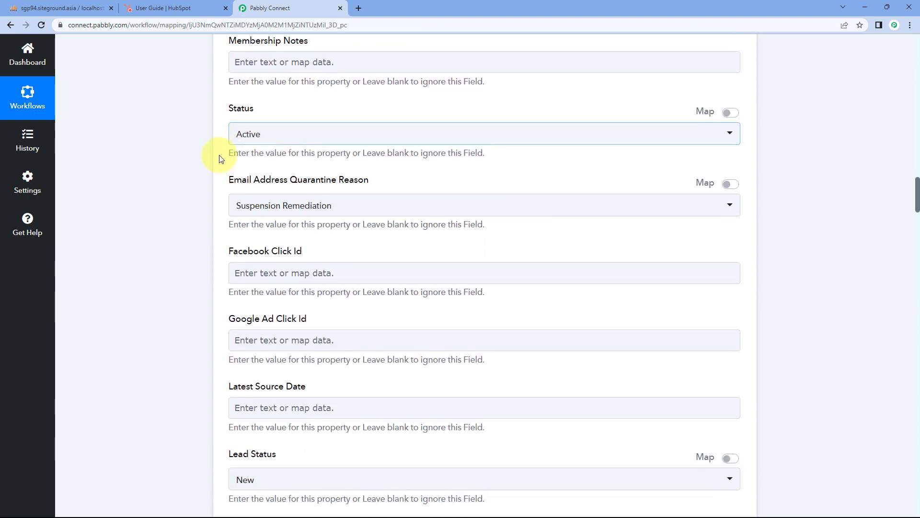
scroll(183, 141, "down", 1)
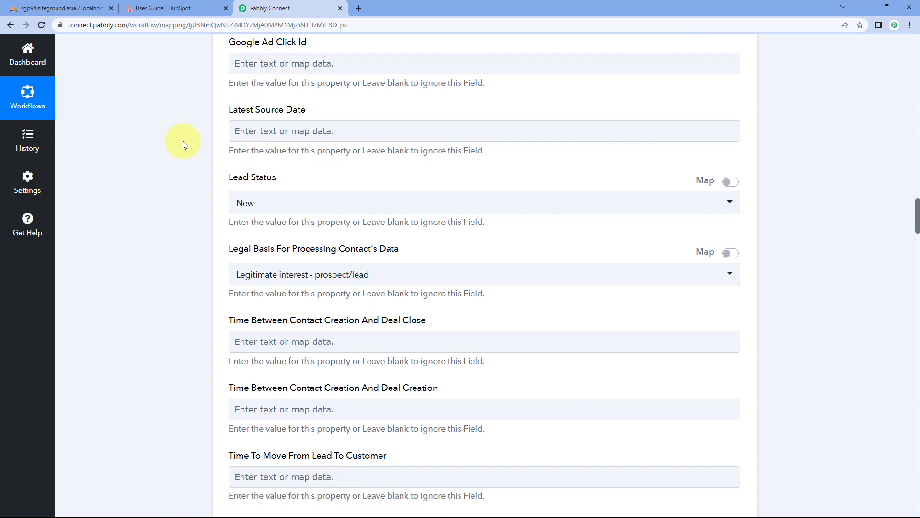
scroll(184, 141, "down", 1)
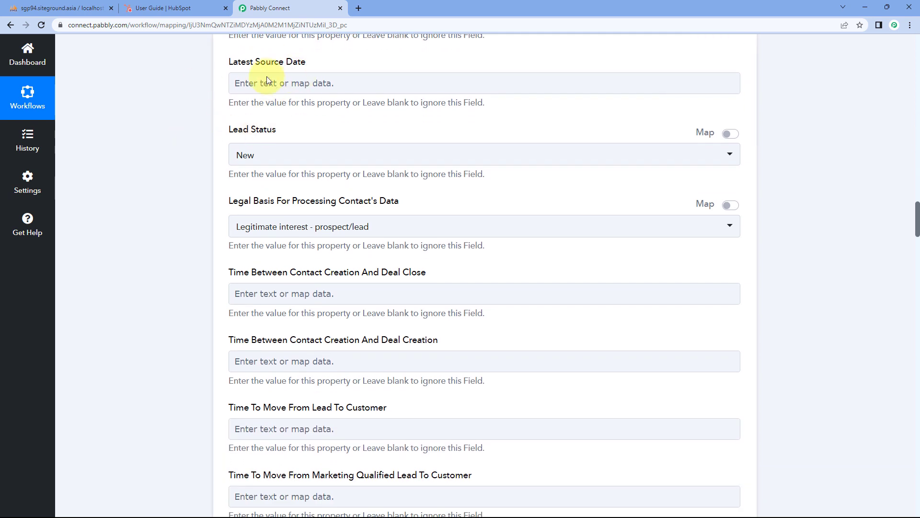
scroll(201, 149, "down", 4)
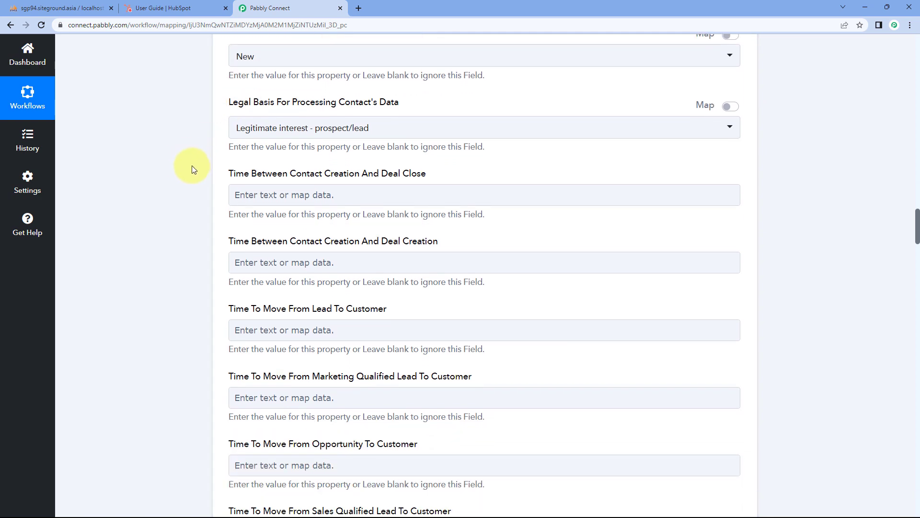
scroll(190, 123, "down", 4)
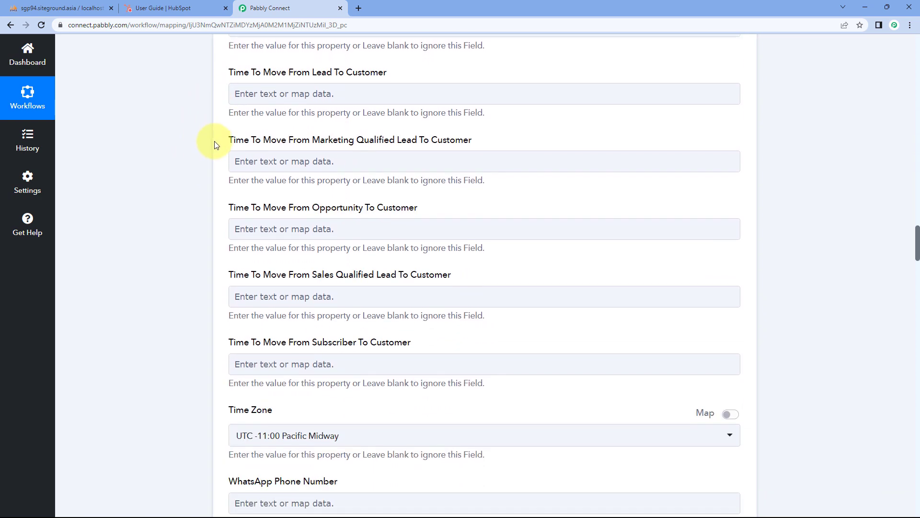
scroll(205, 164, "down", 5)
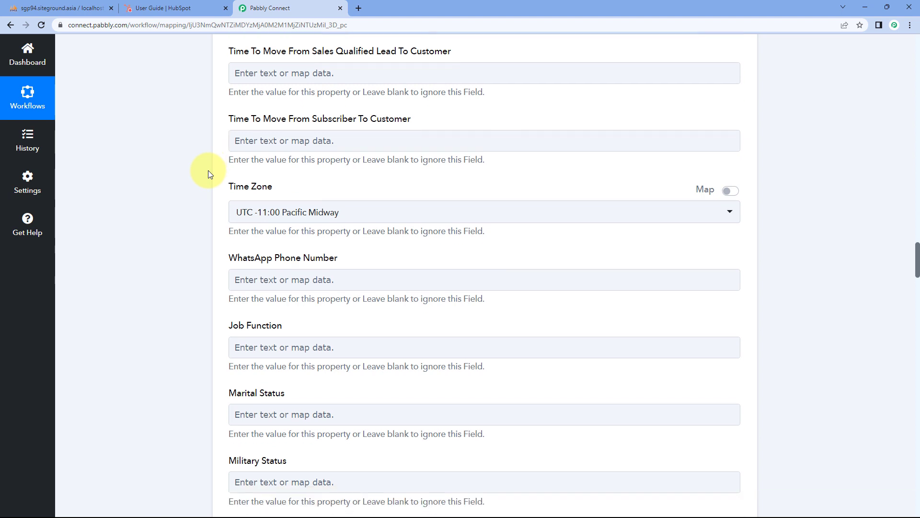
scroll(209, 172, "down", 6)
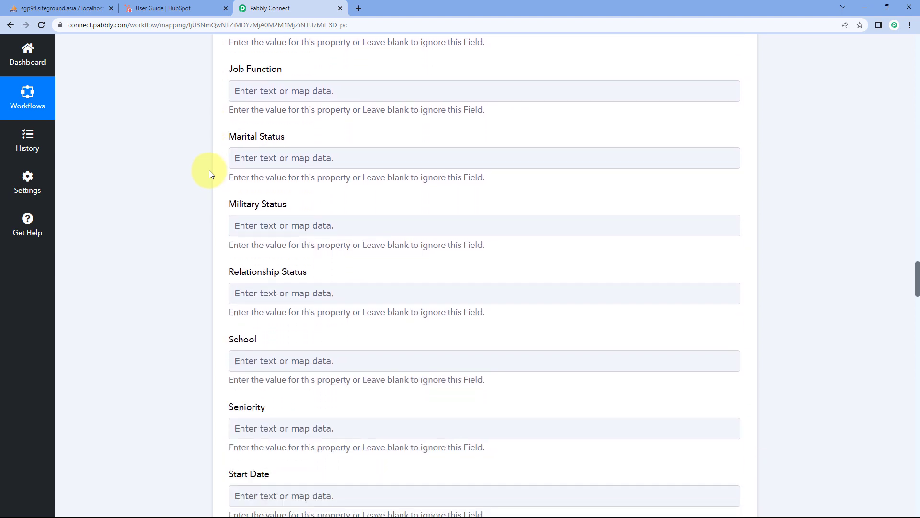
scroll(209, 171, "down", 5)
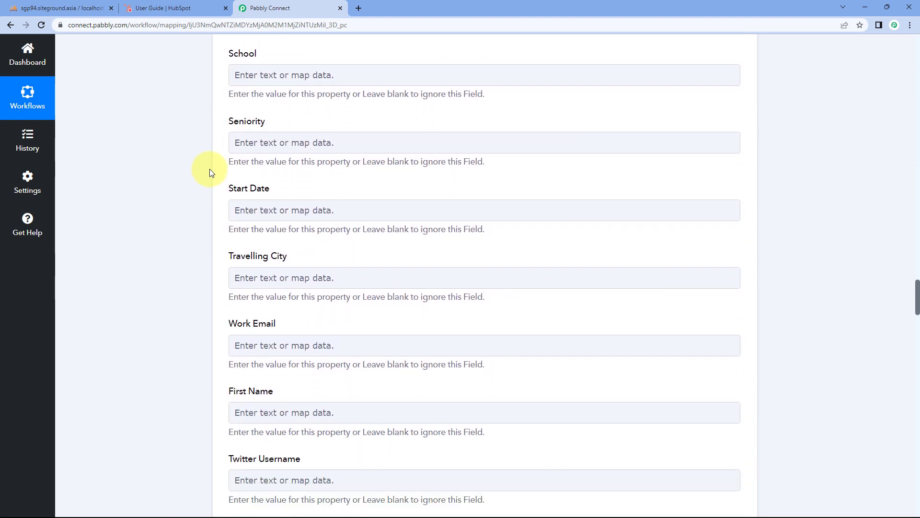
scroll(200, 167, "down", 3)
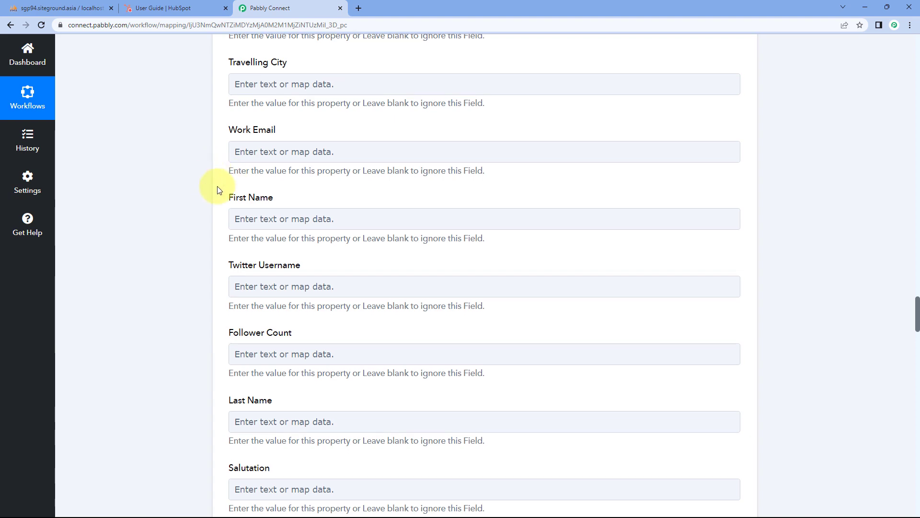
scroll(217, 186, "down", 2)
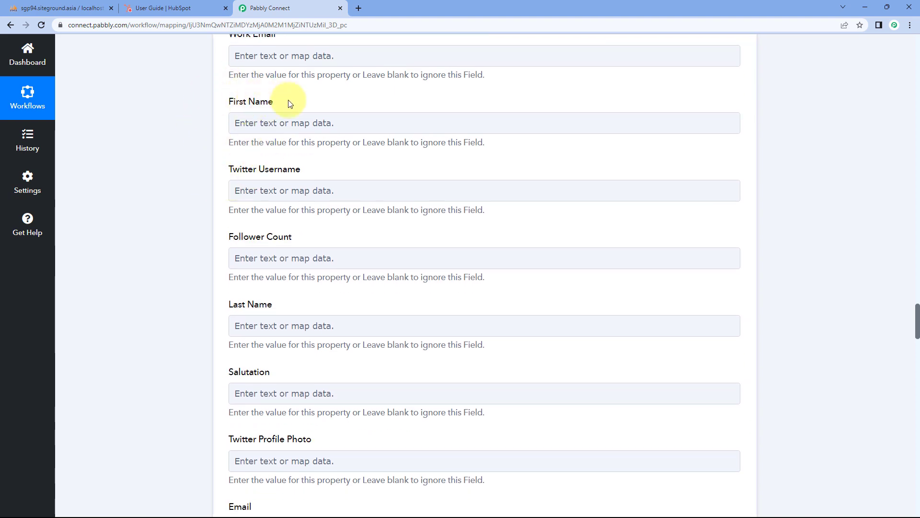
left_click(96, 8)
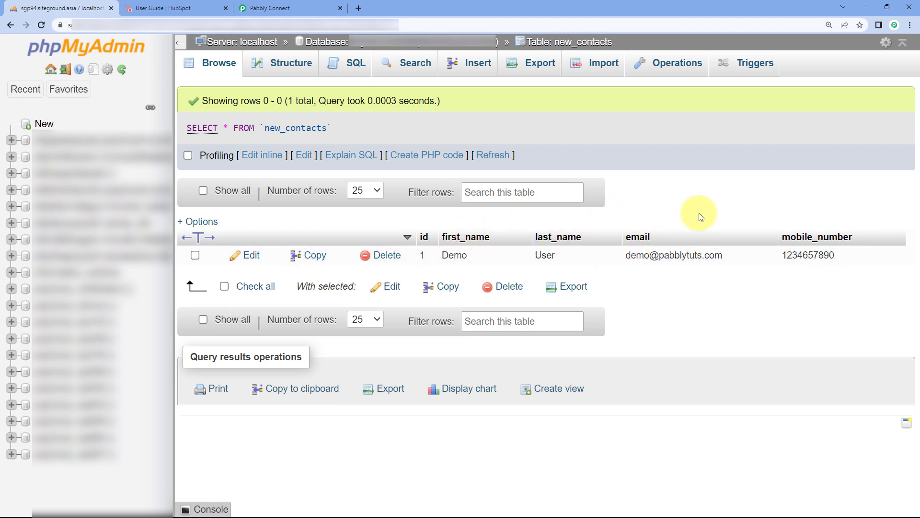
left_click(266, 7)
Step: Examine the first name, last name and mobile number values in the MySQL trigger's response
scroll(158, 163, "up", 20)
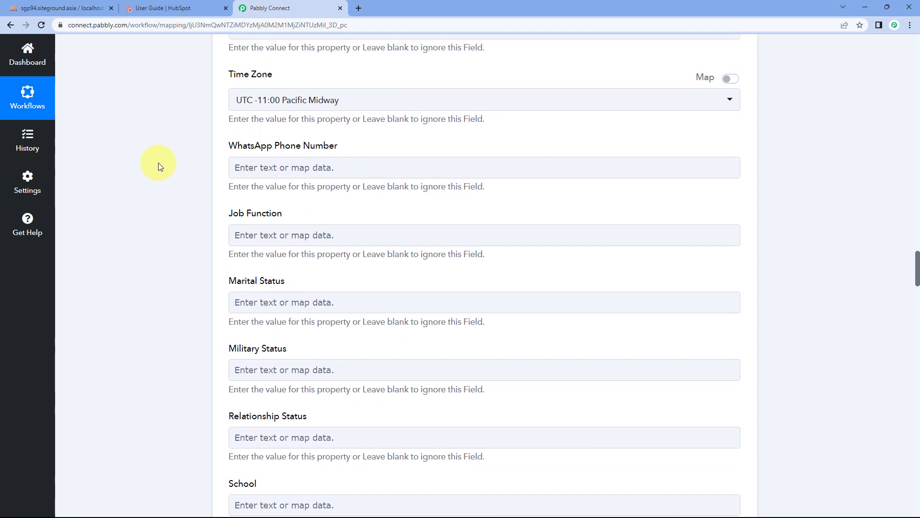
scroll(158, 164, "up", 20)
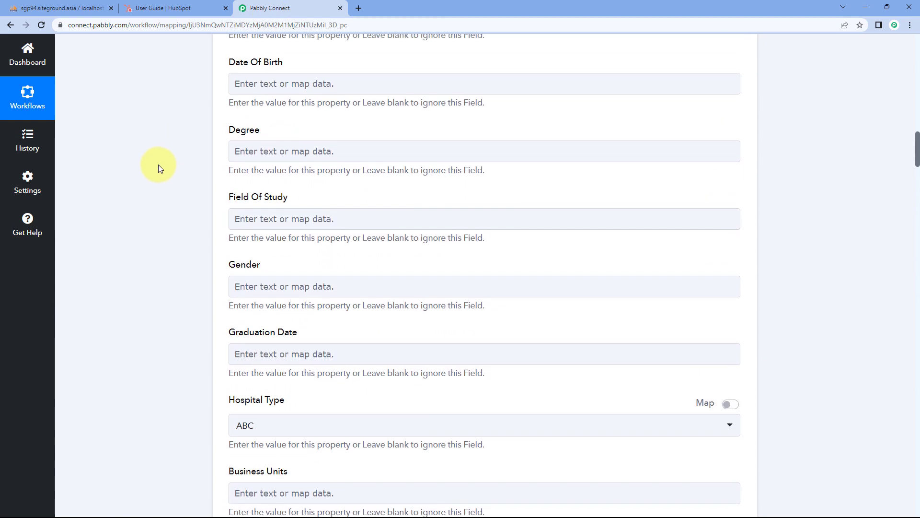
scroll(158, 165, "up", 3)
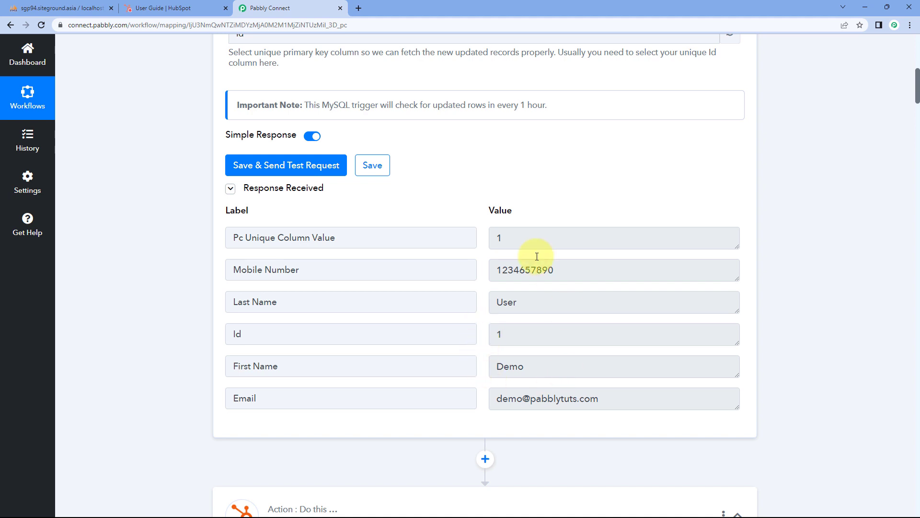
left_click_drag(528, 366, 481, 370)
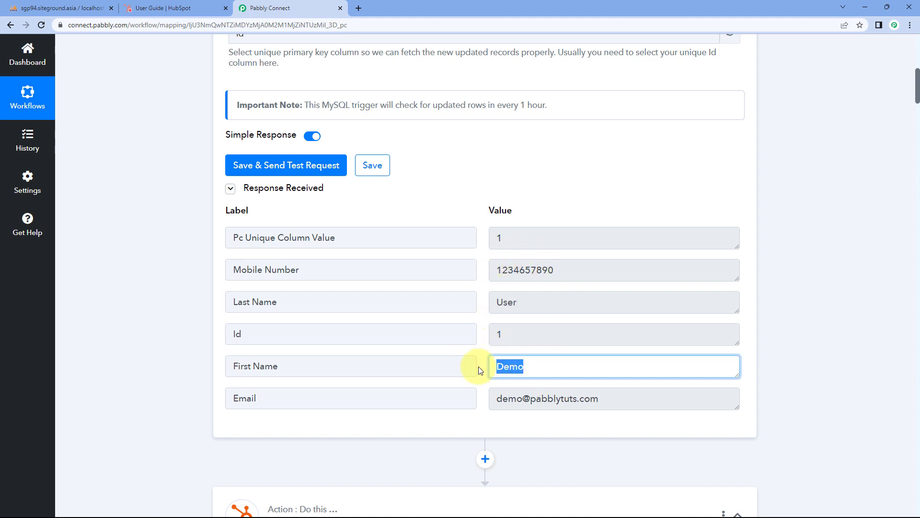
left_click_drag(550, 295, 486, 302)
left_click_drag(569, 271, 468, 273)
left_click(482, 287)
Step: Map the MySQL trigger's First Name to the contact's First Name field, and revisit the new_contacts table and the HubSpot page
scroll(175, 288, "down", 9)
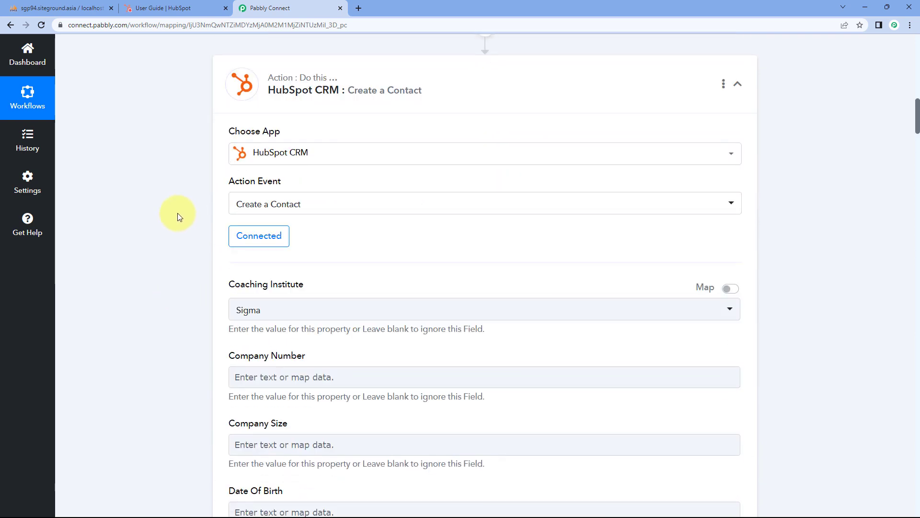
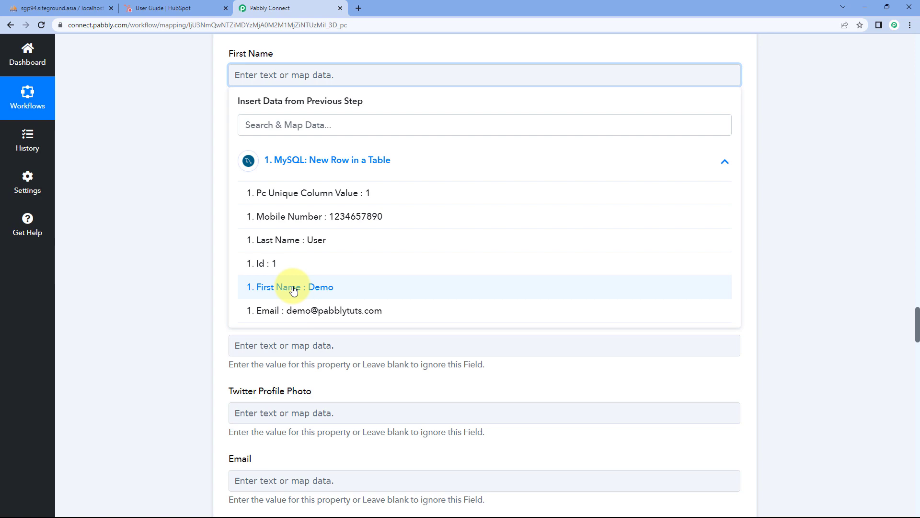
left_click(294, 287)
left_click(184, 127)
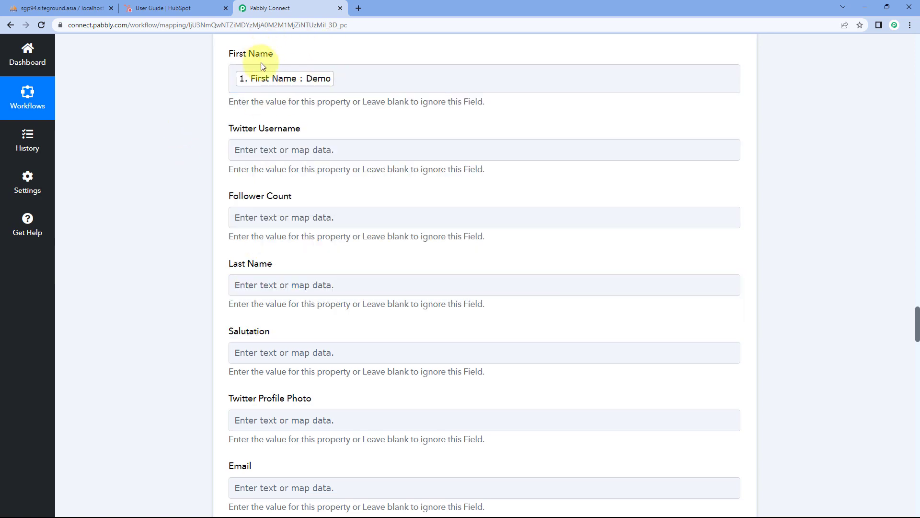
left_click(81, 4)
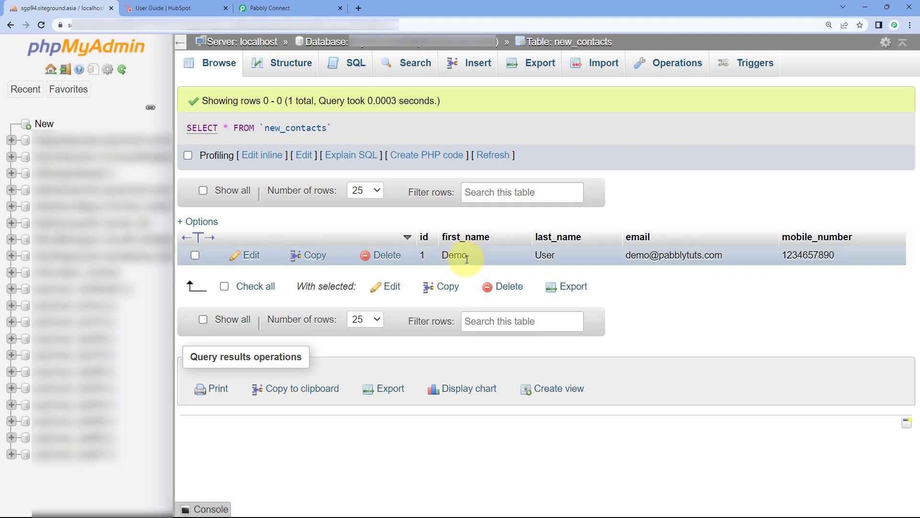
left_click(206, 8)
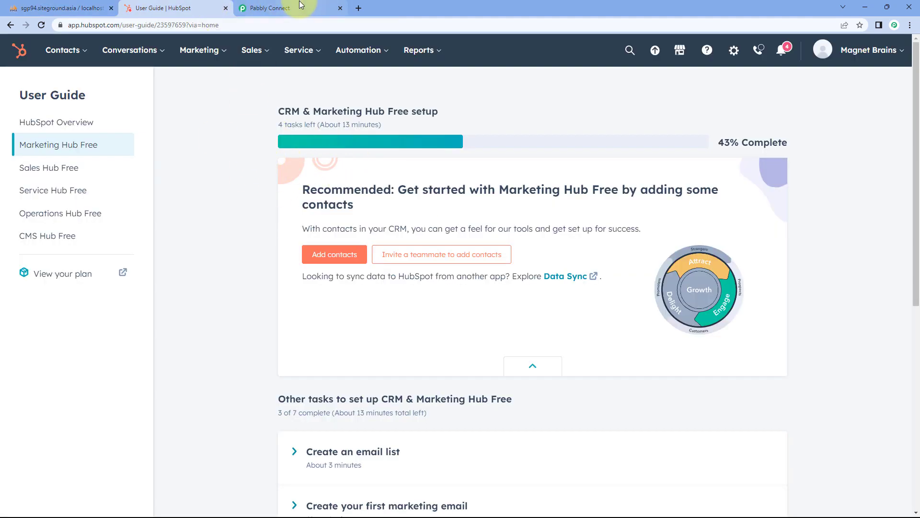
Step: Switch back to Pabbly Connect and map the MySQL trigger's Last Name to the contact's Last Name field
left_click(276, 8)
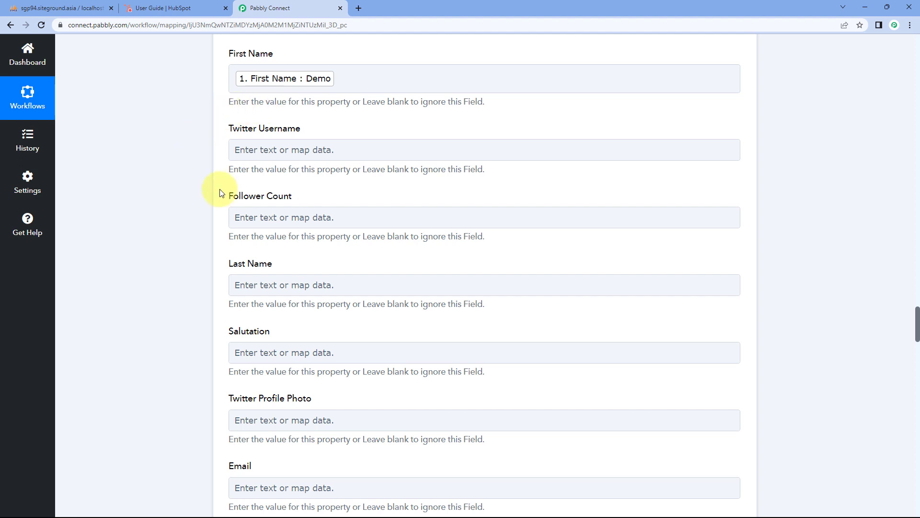
scroll(196, 192, "down", 2)
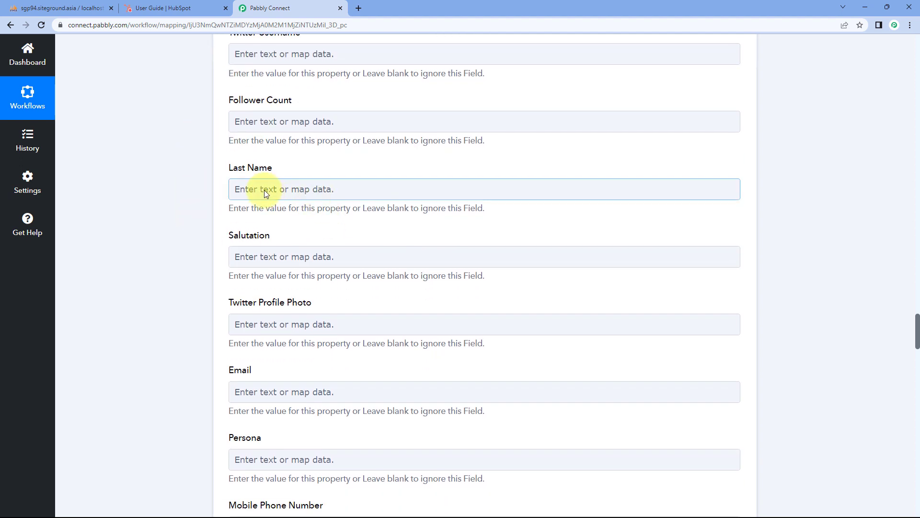
left_click(264, 189)
scroll(192, 199, "down", 1)
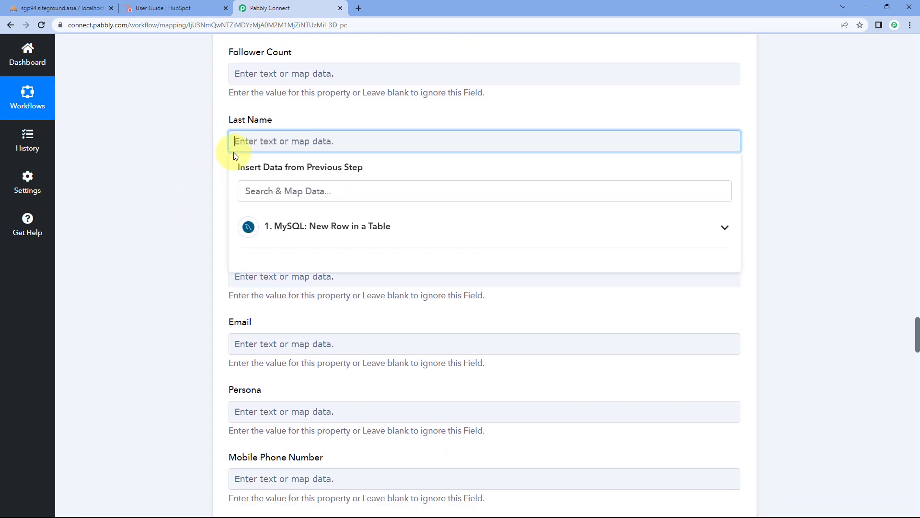
left_click(367, 221)
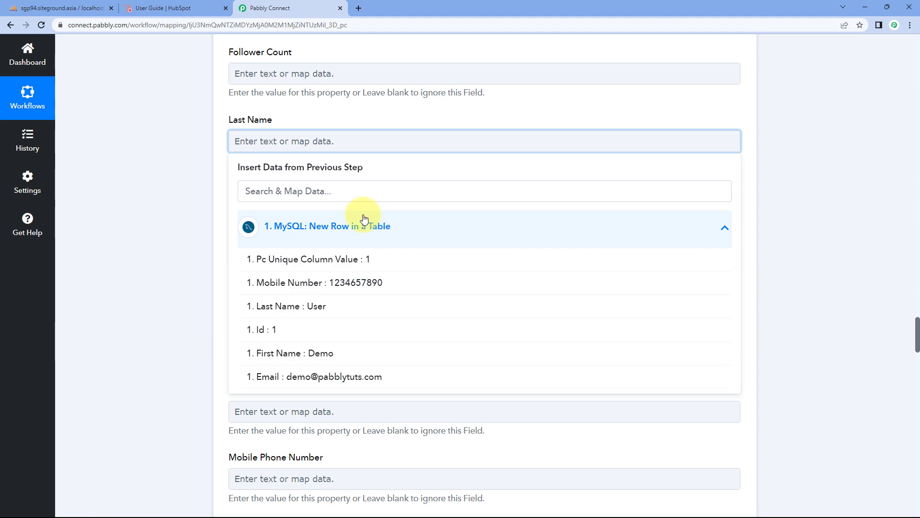
left_click(307, 305)
left_click(207, 228)
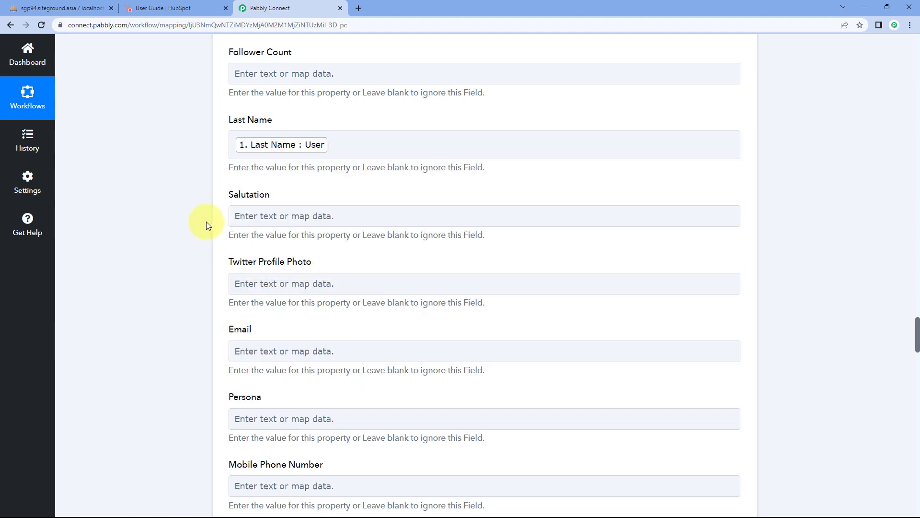
Step: Map the MySQL trigger's Email to the contact's Email field
scroll(206, 206, "down", 2)
scroll(211, 170, "down", 1)
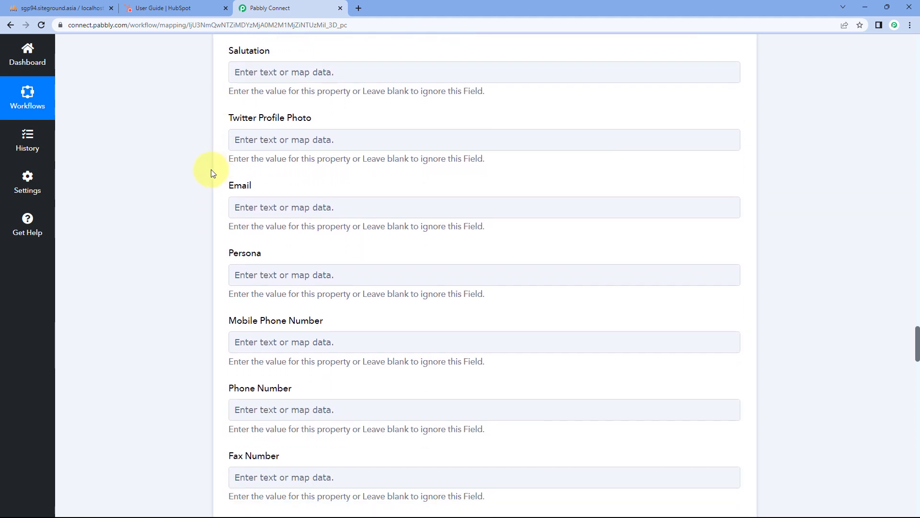
left_click(255, 206)
scroll(199, 210, "down", 1)
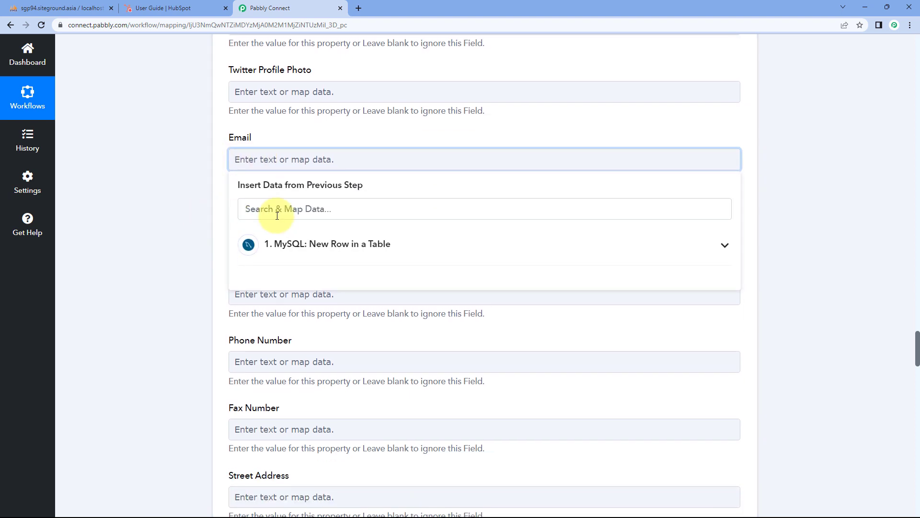
left_click(324, 252)
left_click(345, 392)
left_click(211, 241)
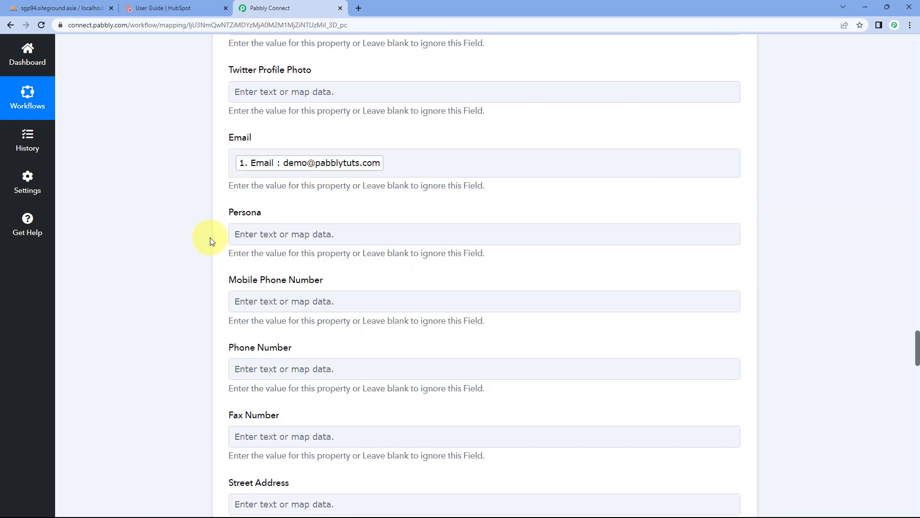
Step: Map the MySQL trigger's Mobile Number to the contact's Mobile Phone Number field and check the new_contacts row in phpMyAdmin
scroll(200, 245, "down", 2)
left_click(280, 205)
scroll(204, 208, "down", 2)
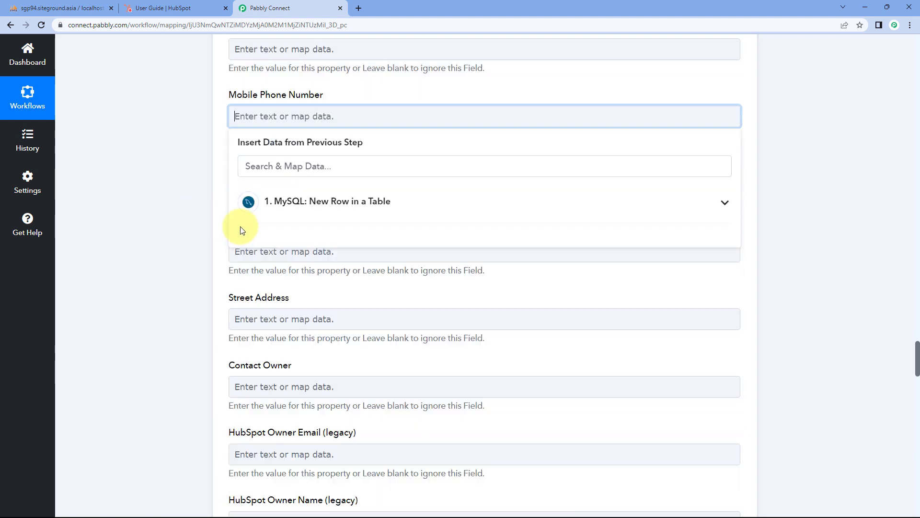
left_click(329, 193)
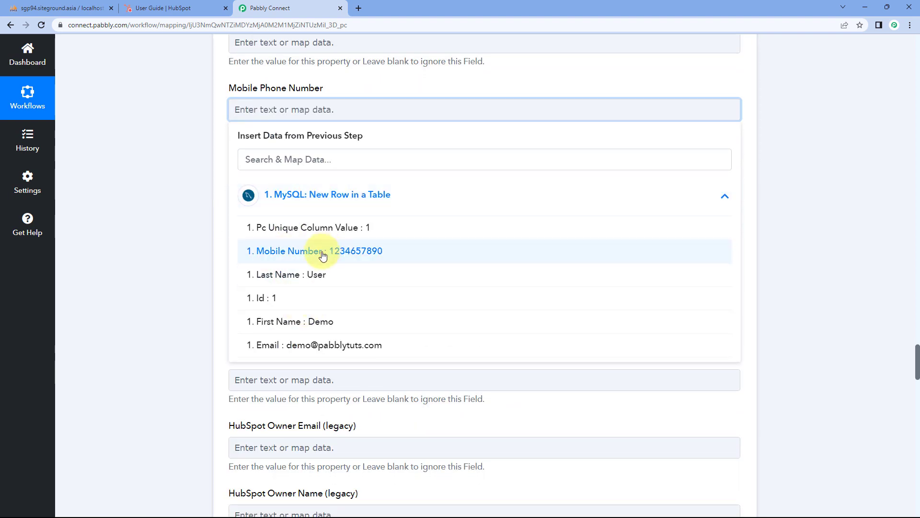
left_click(290, 250)
left_click(220, 164)
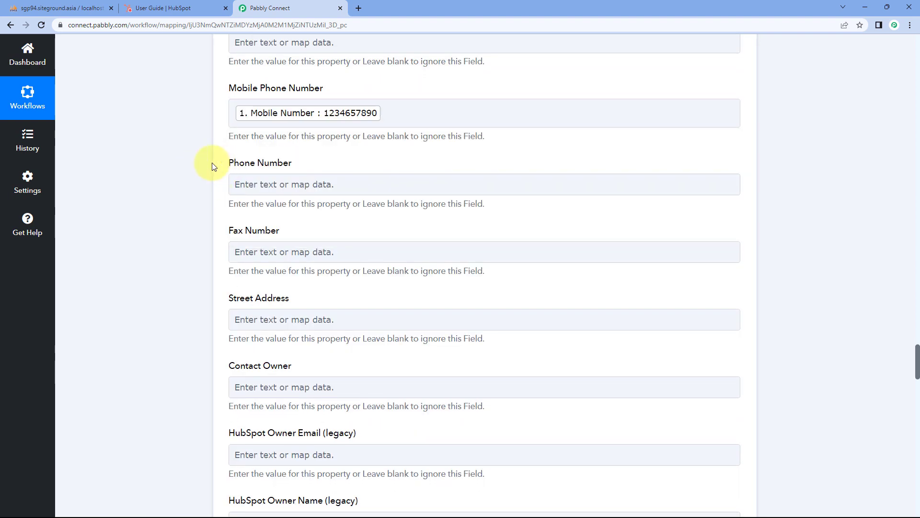
left_click(72, 9)
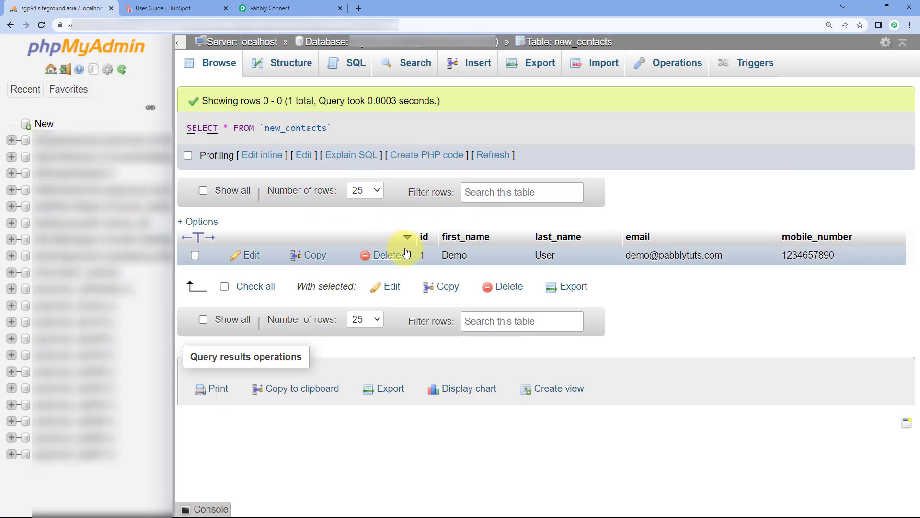
left_click(330, 5)
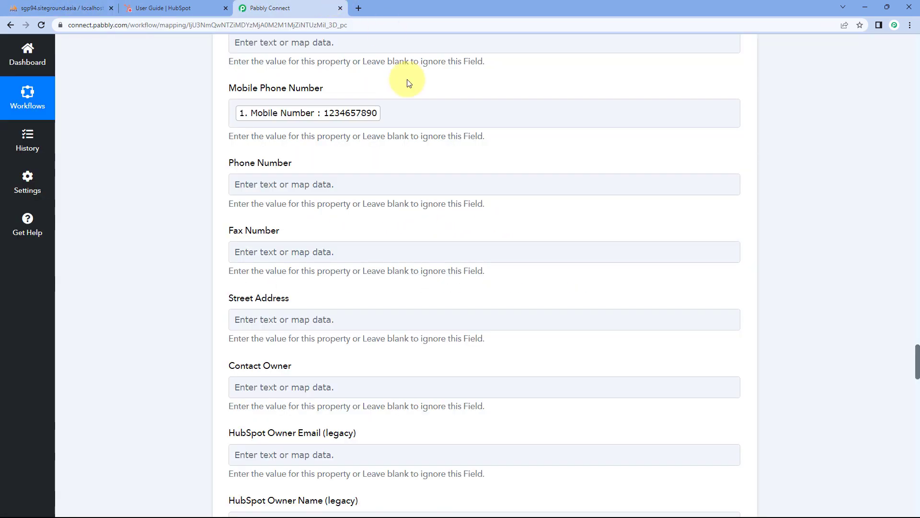
Step: Leave the remaining contact fields unmapped, and save the action and send its test request
scroll(186, 182, "down", 1)
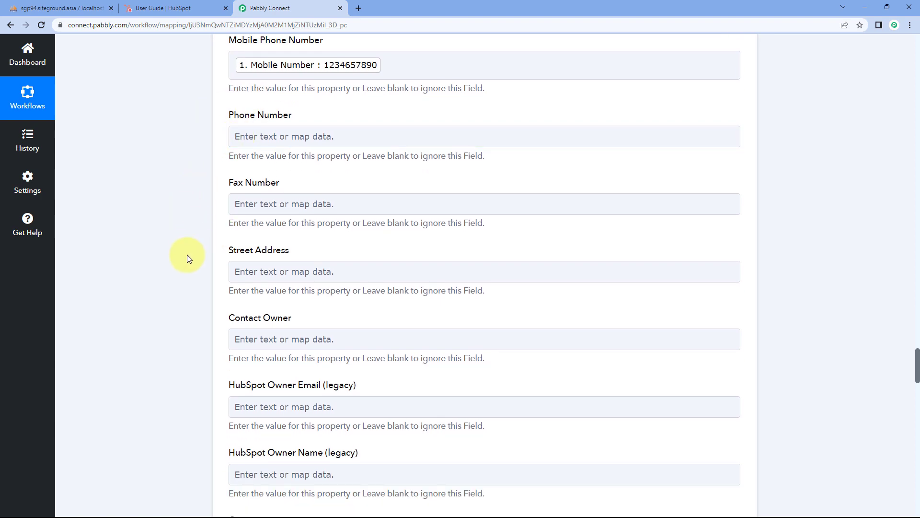
scroll(218, 262, "down", 1)
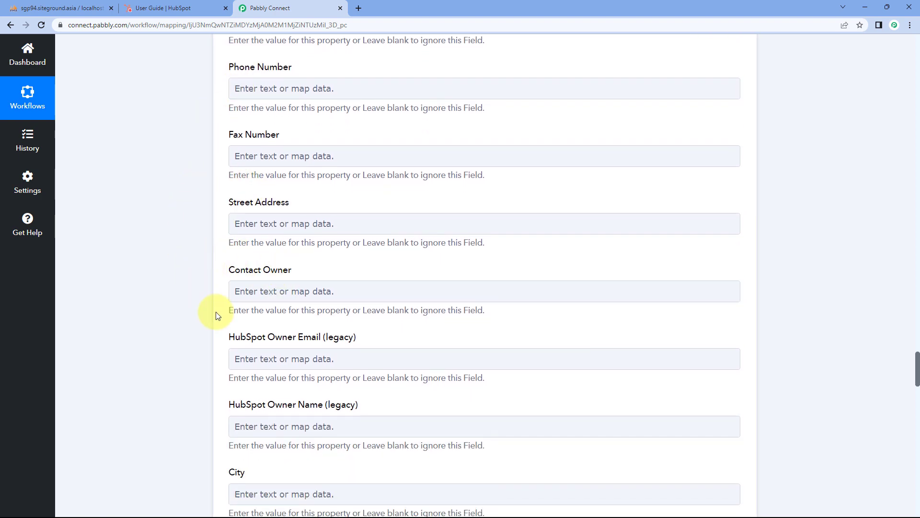
scroll(205, 186, "up", 3)
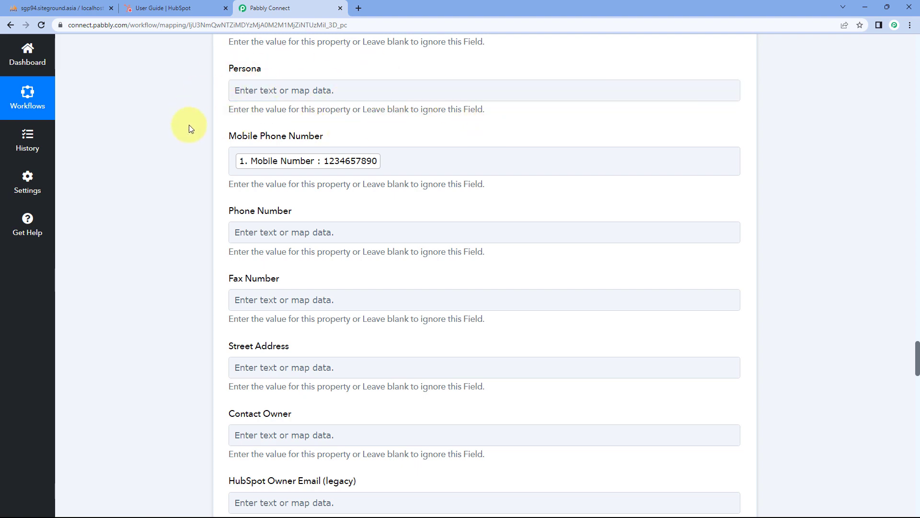
scroll(189, 126, "down", 13)
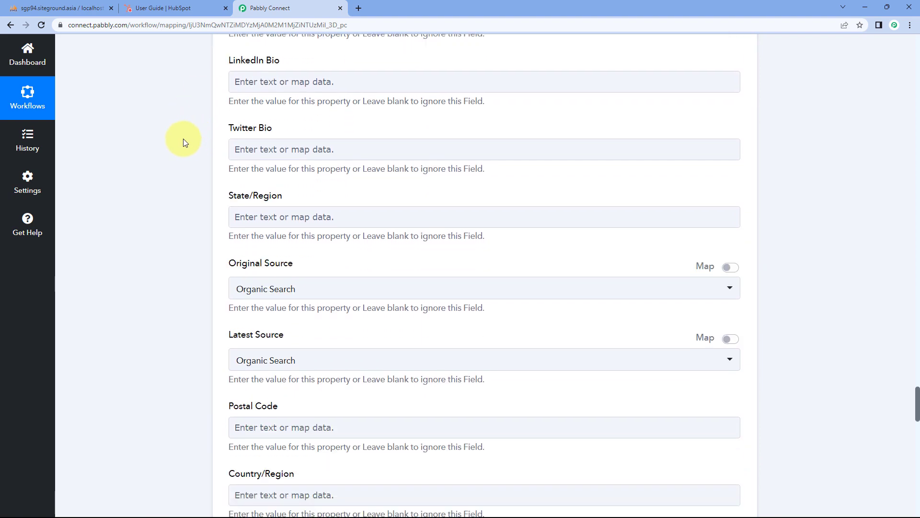
scroll(183, 139, "down", 20)
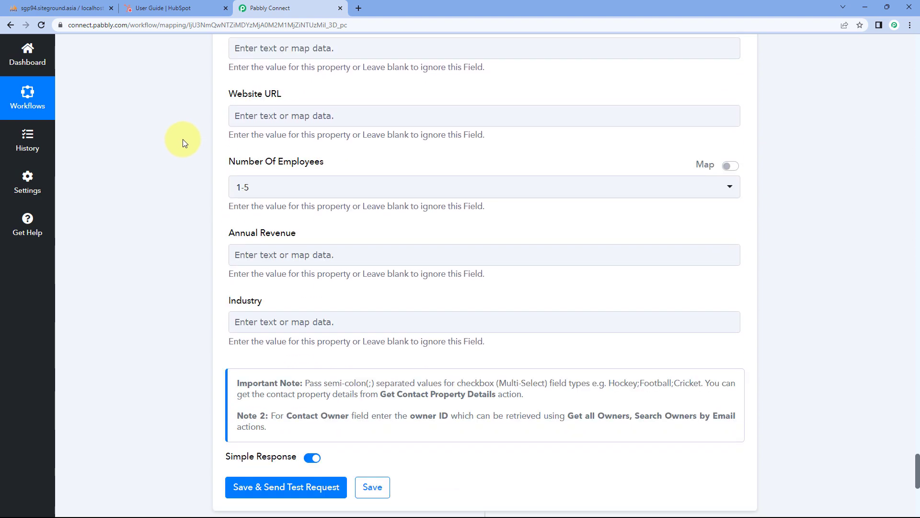
scroll(183, 139, "down", 6)
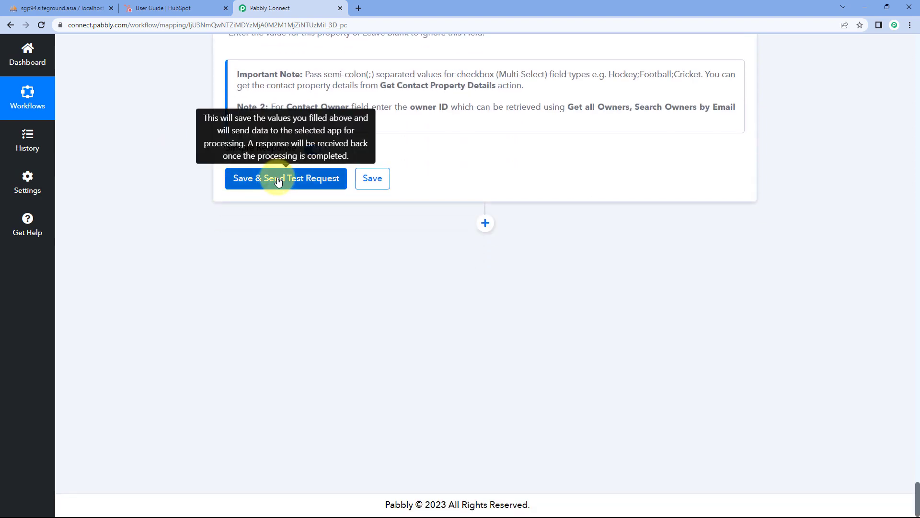
left_click(278, 180)
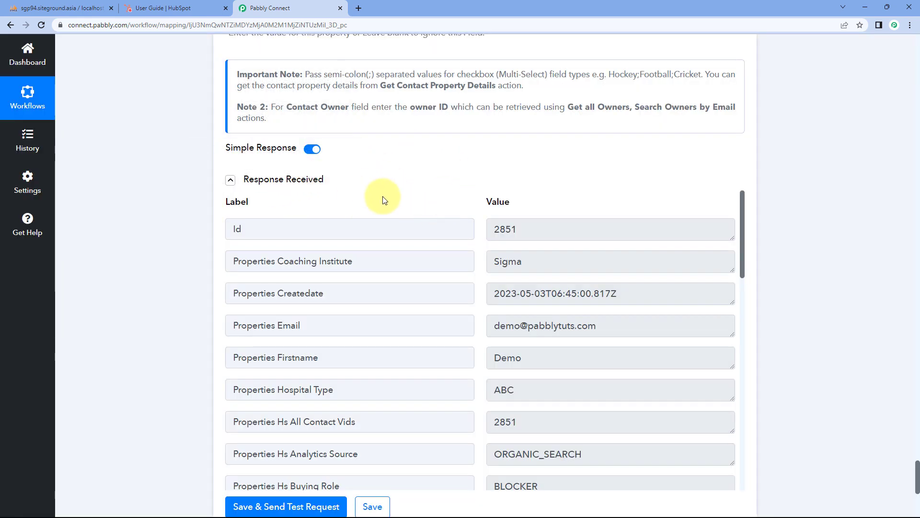
Step: Examine the HubSpot test response and compare the mapped contact fields with the new_contacts row in phpMyAdmin
scroll(453, 205, "down", 6)
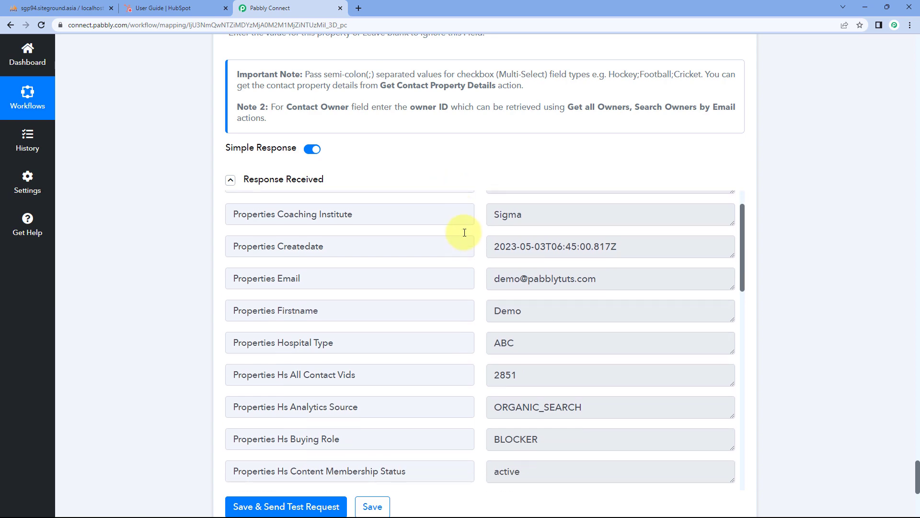
scroll(462, 192, "down", 8)
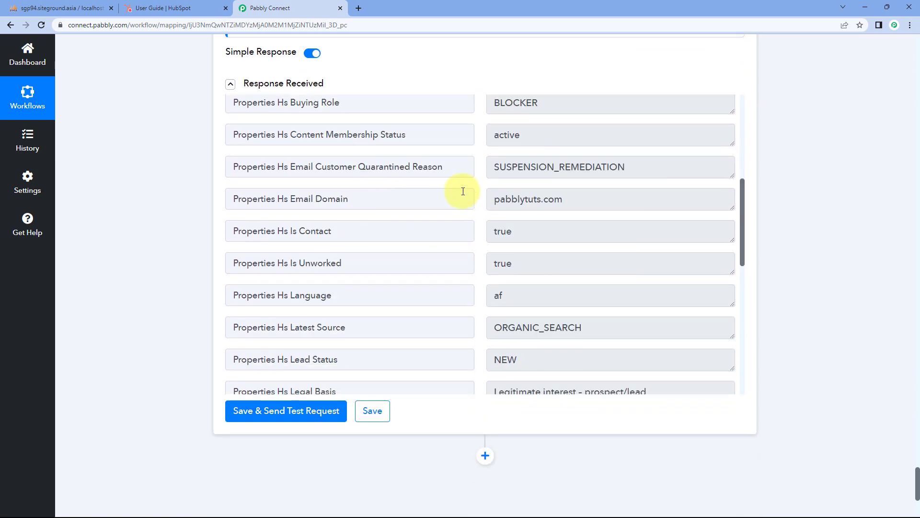
scroll(470, 223, "up", 10)
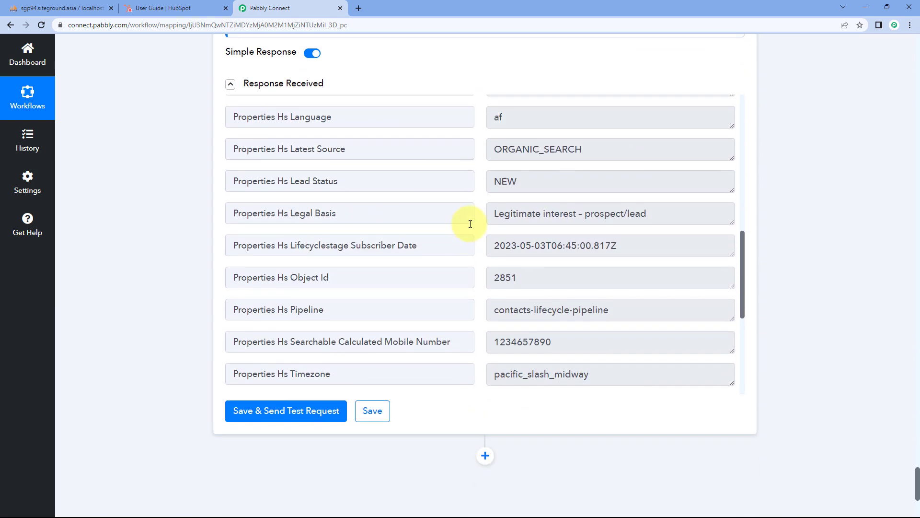
scroll(403, 180, "up", 15)
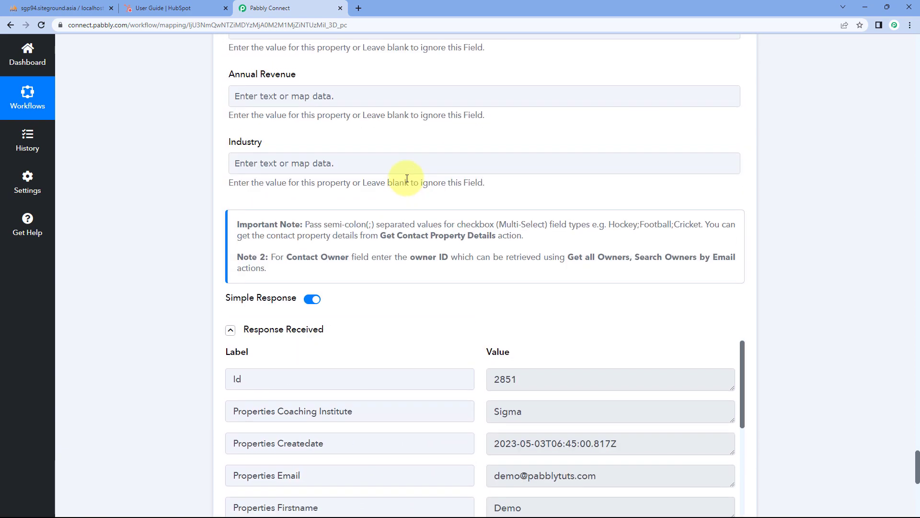
scroll(391, 184, "up", 15)
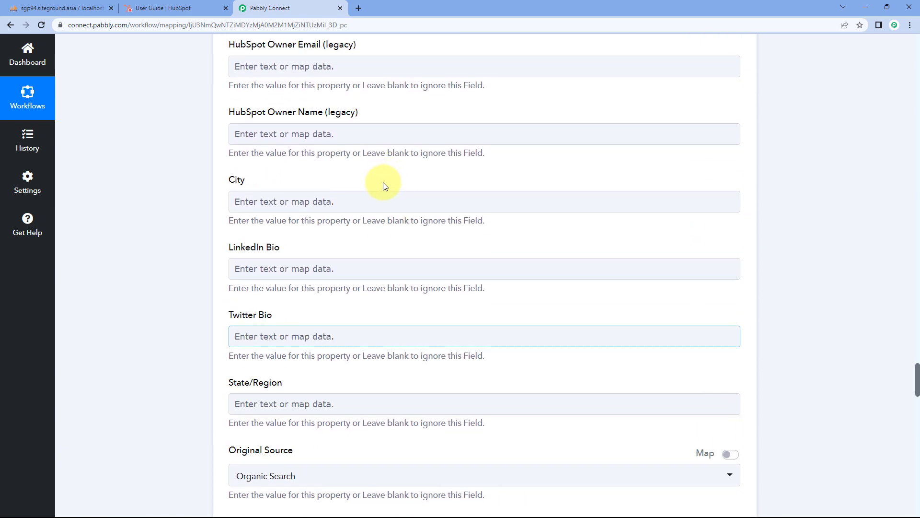
scroll(376, 194, "up", 7)
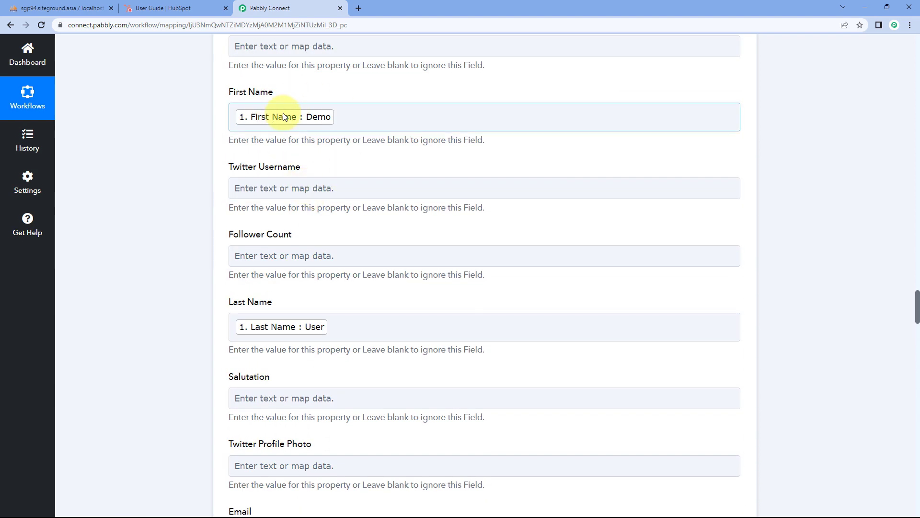
left_click(84, 8)
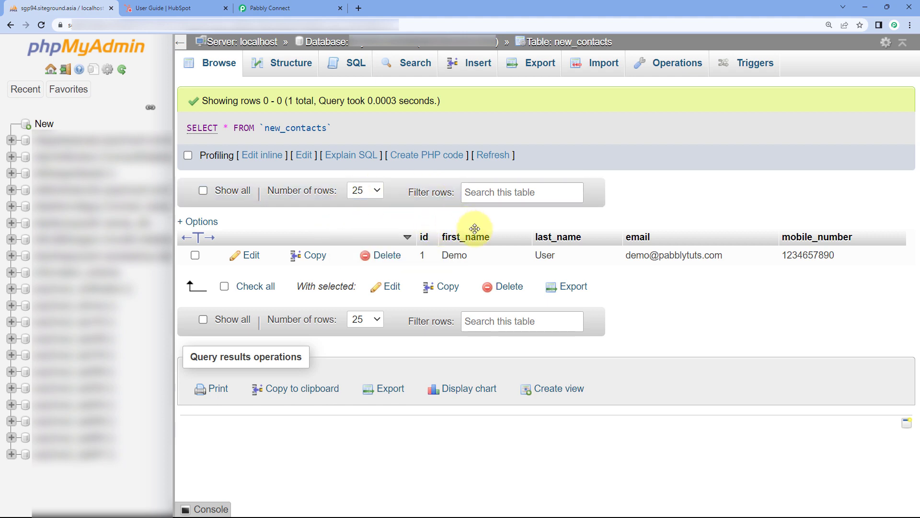
left_click(287, 8)
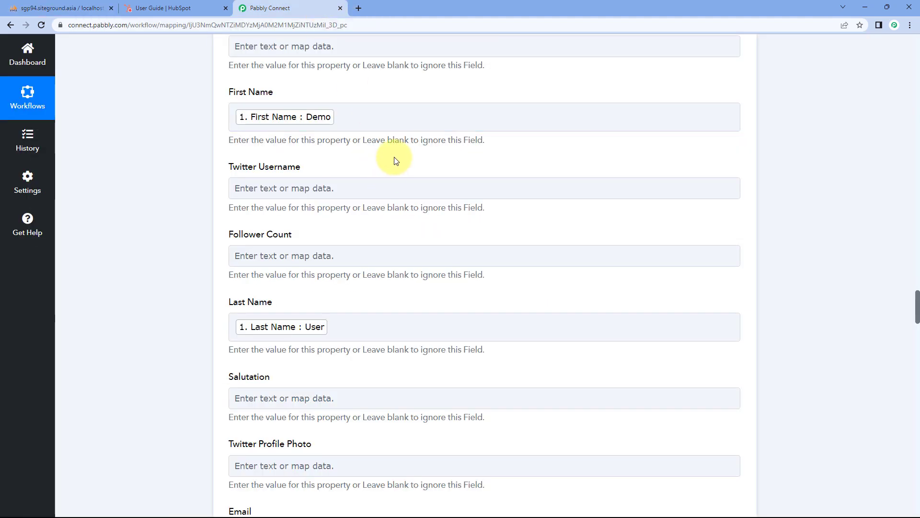
Step: In HubSpot, remove the contact owner filter from the contacts list and open the newly created contact's record
left_click(178, 8)
left_click(68, 56)
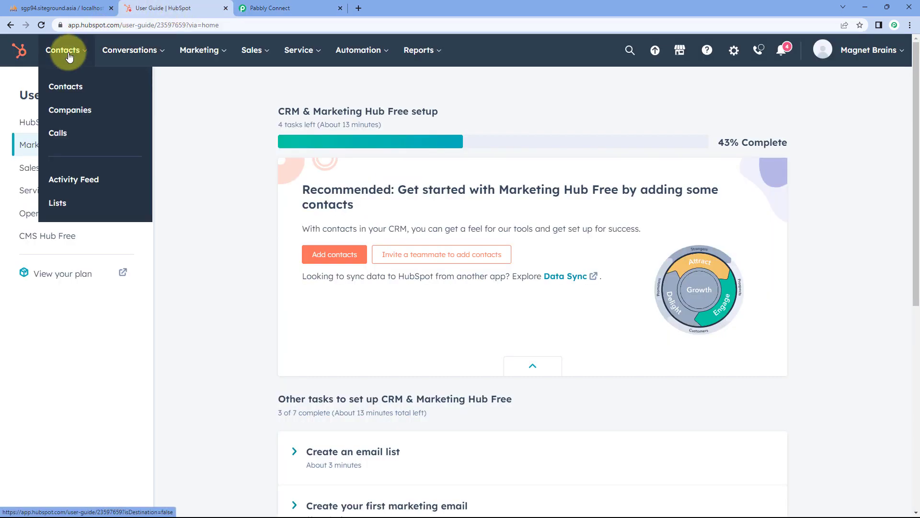
left_click(63, 87)
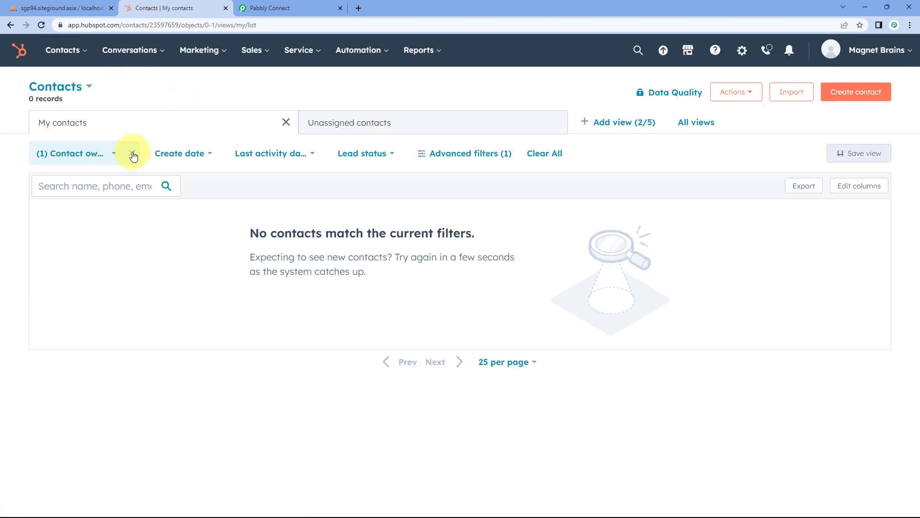
left_click(132, 154)
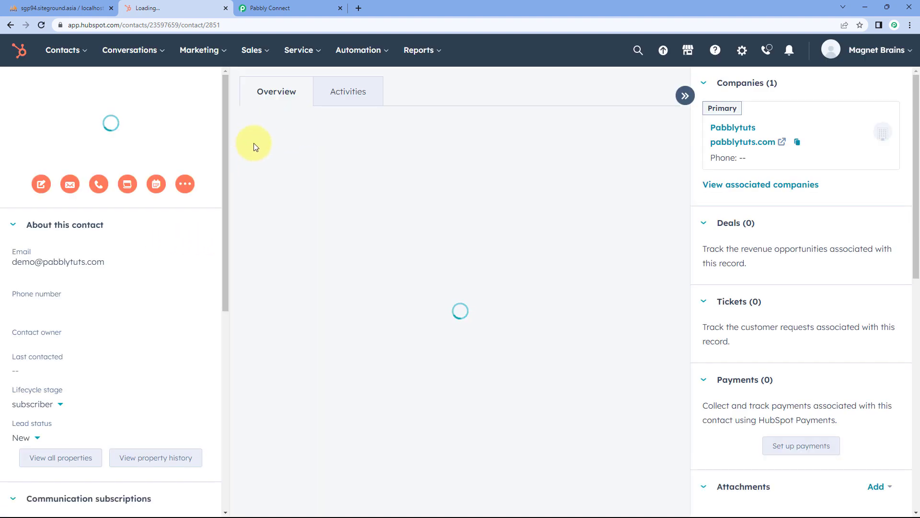
Step: Compare the HubSpot contact's name, email and other details with the new_contacts row in phpMyAdmin
left_click(103, 6)
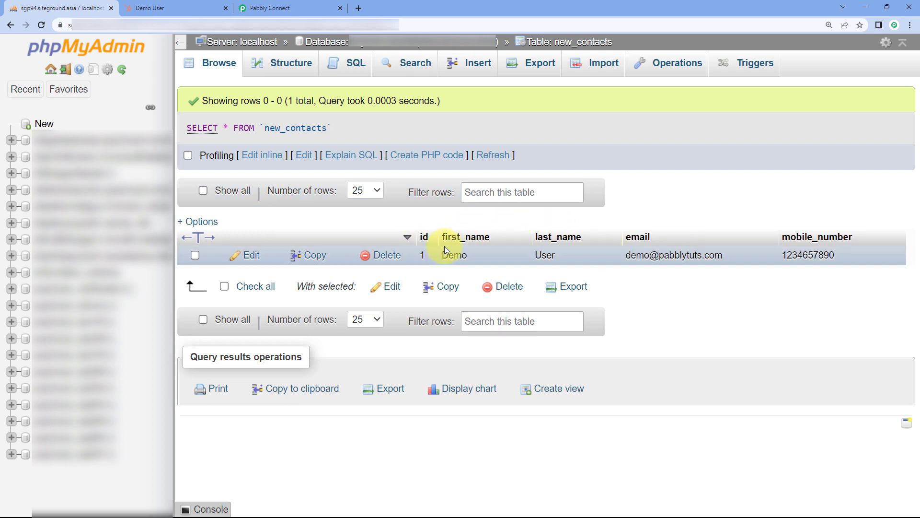
left_click(149, 8)
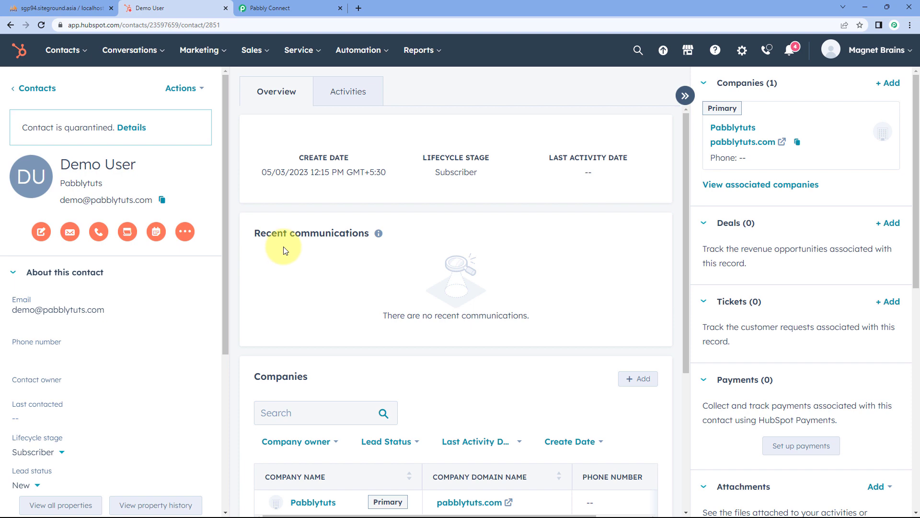
left_click_drag(153, 164, 57, 166)
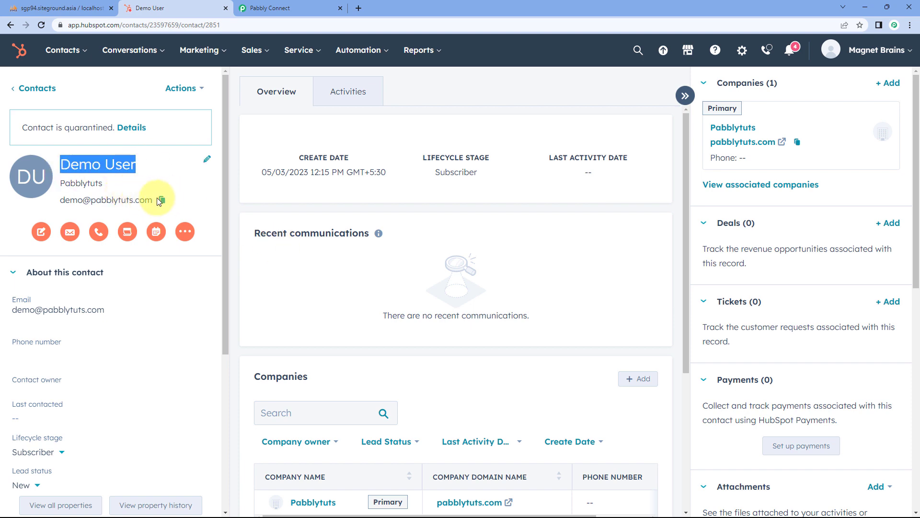
scroll(118, 282, "down", 3)
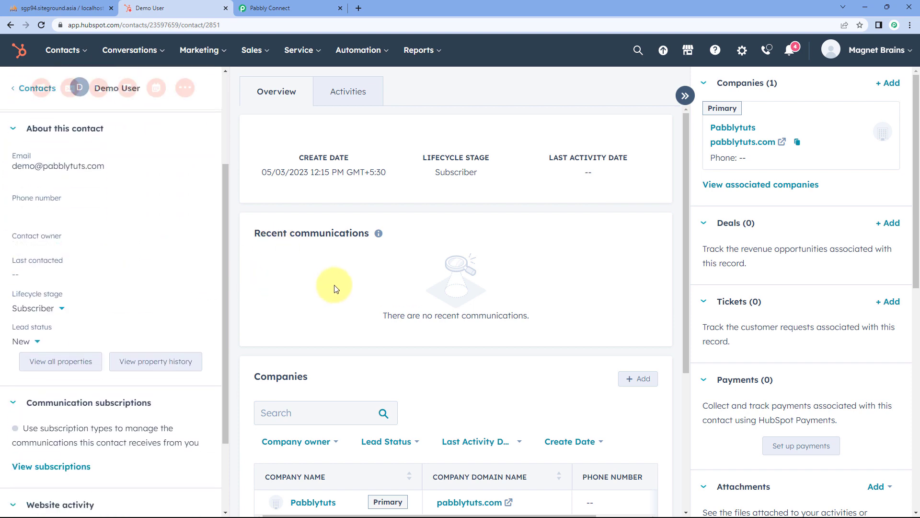
Step: Look through the remaining details of the open HubSpot contact record
scroll(334, 288, "down", 3)
scroll(373, 265, "up", 3)
scroll(120, 189, "up", 3)
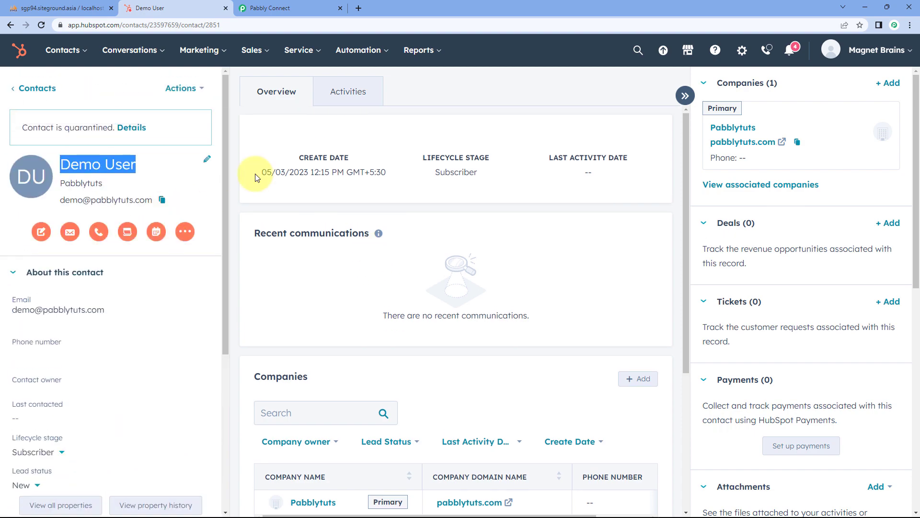
Step: Switch to Pabbly Connect, review the MySQL to HubSpot workflow up to its MySQL trigger, and collapse both workflow steps
left_click(301, 8)
scroll(545, 149, "up", 10)
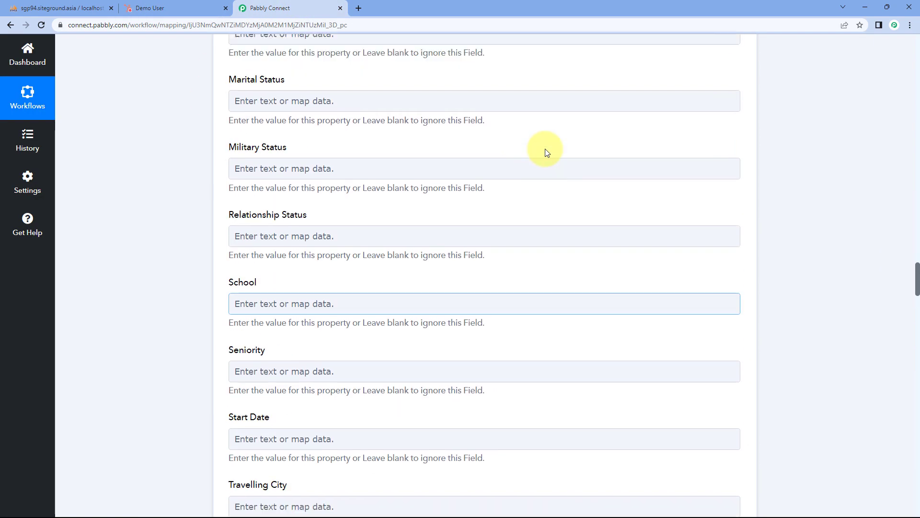
scroll(544, 149, "up", 15)
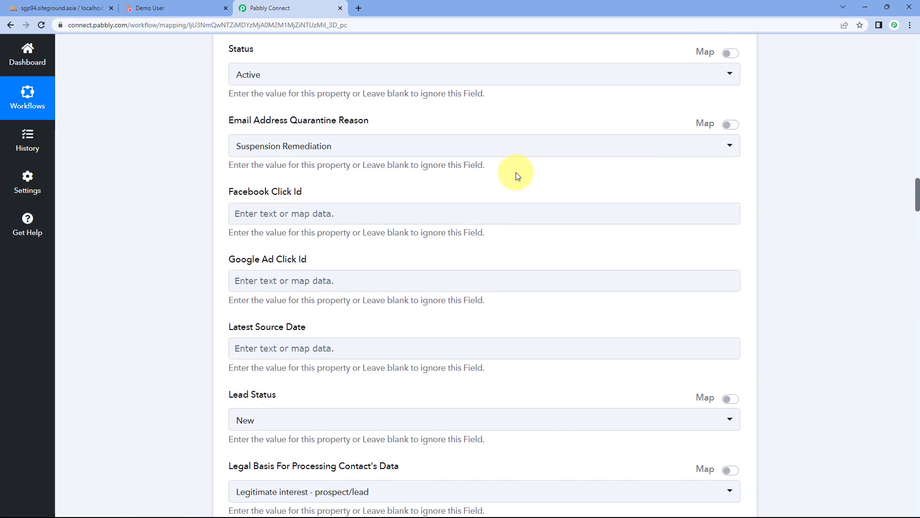
scroll(517, 175, "up", 20)
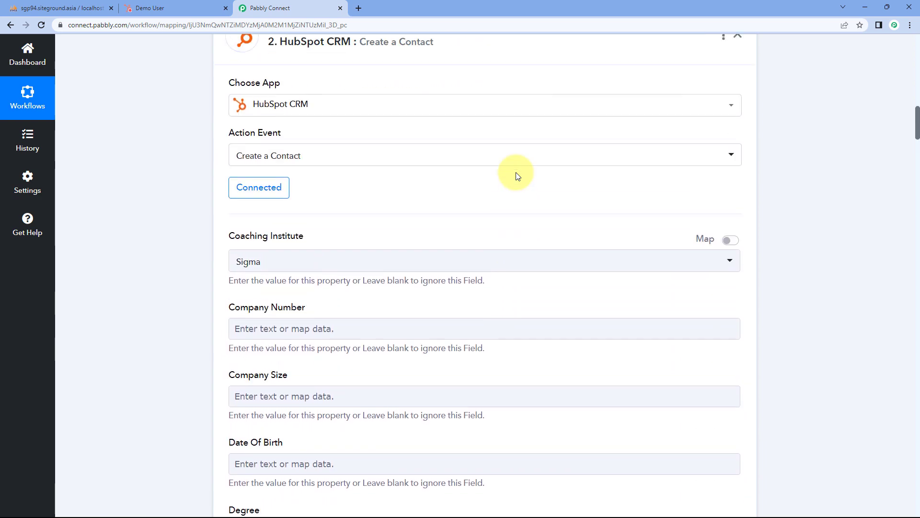
scroll(518, 176, "up", 15)
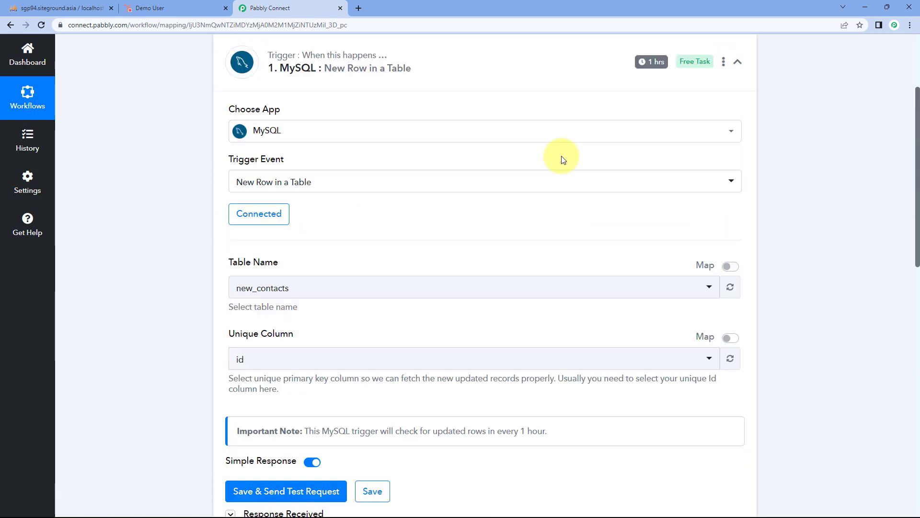
scroll(528, 182, "up", 3)
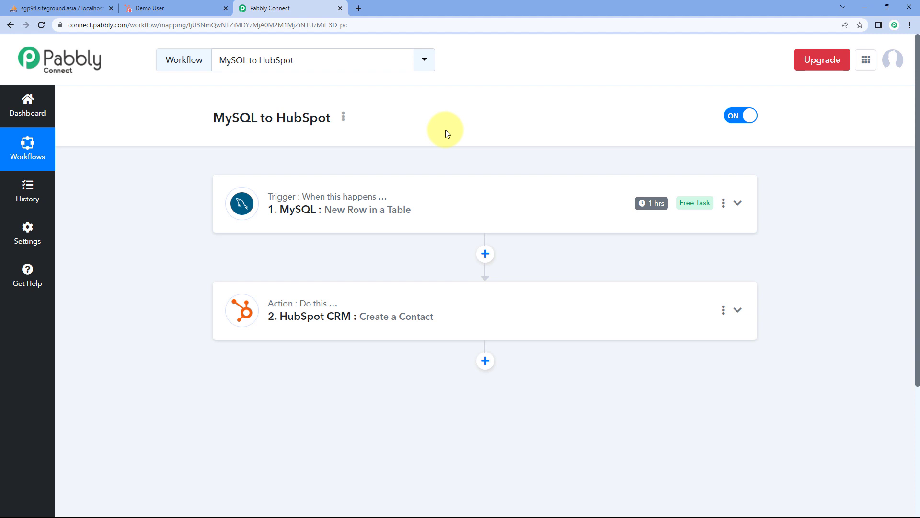
Step: In phpMyAdmin, start a new row in new_contacts and fill in the test contact's first name, last name and email
left_click(92, 5)
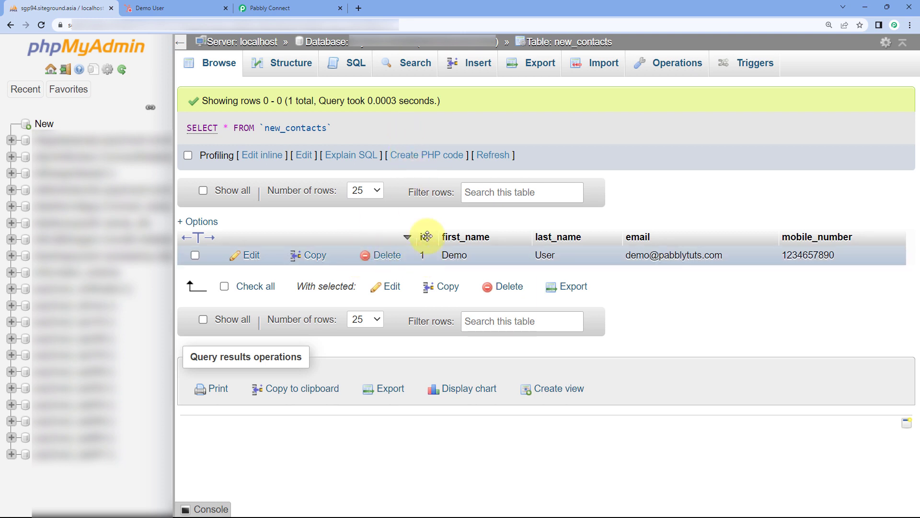
left_click(475, 72)
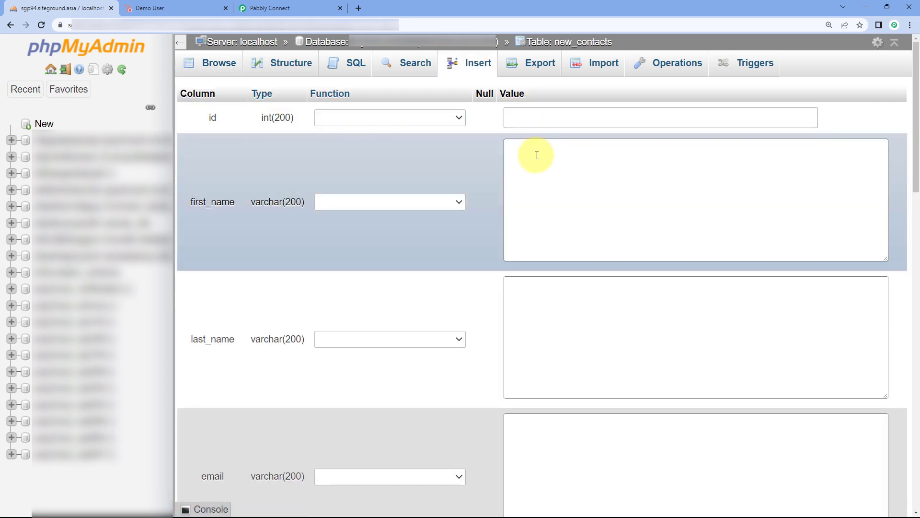
left_click(535, 156)
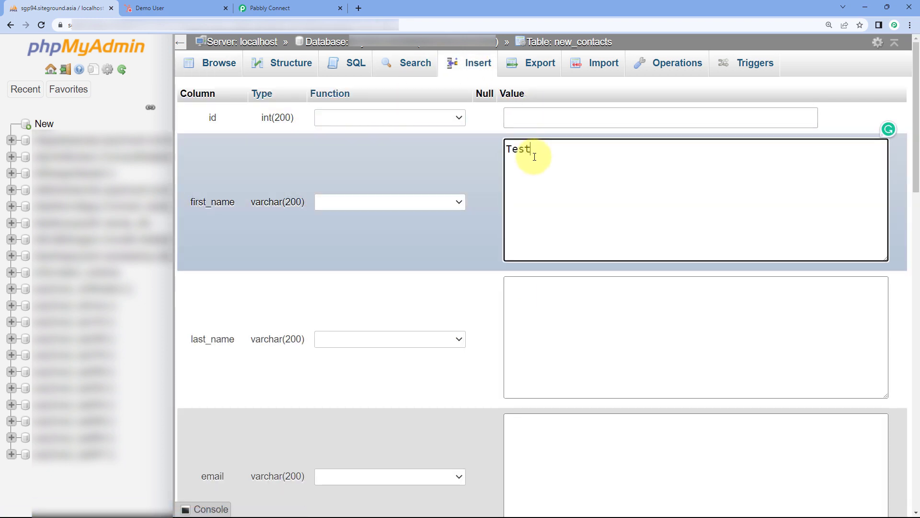
key("Tab")
type("r")
scroll(535, 168, "down", 3)
key("Tab")
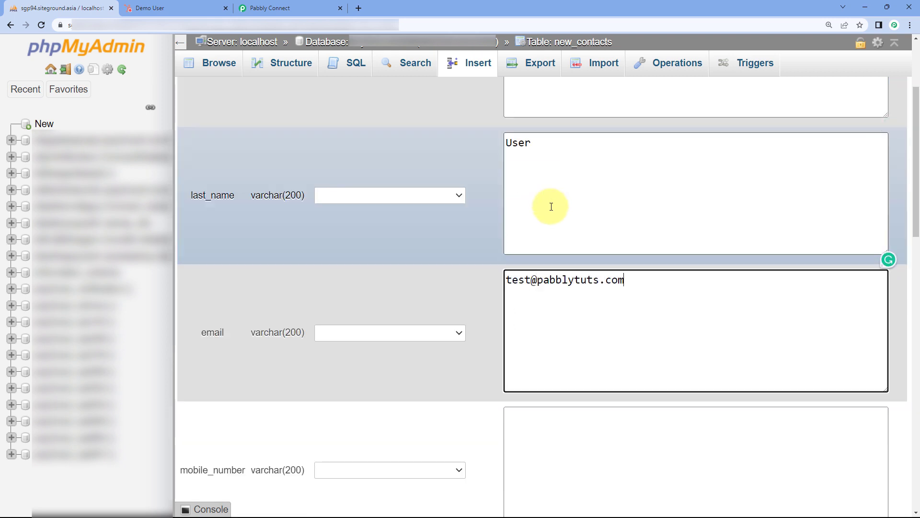
Step: Fill in the contact's mobile number and insert the row, and browse the new_contacts table
key("Tab")
scroll(552, 206, "down", 4)
type("321654970")
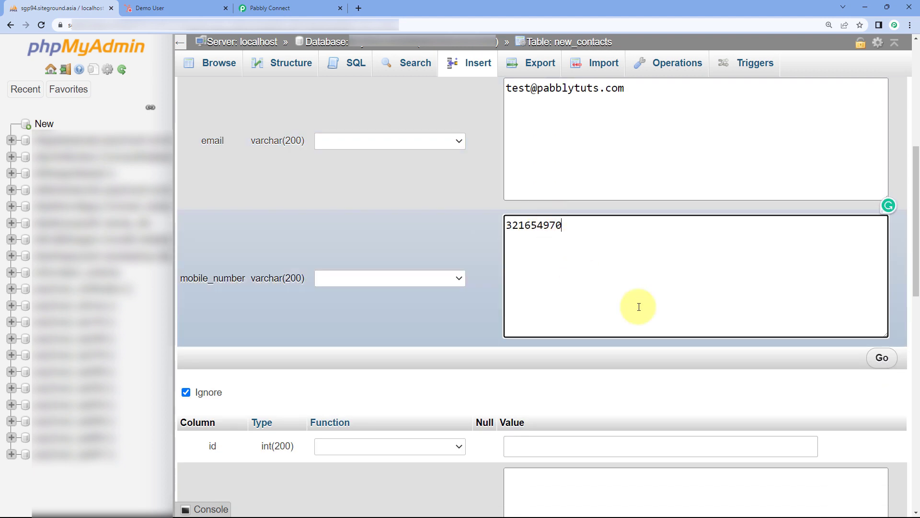
left_click(881, 360)
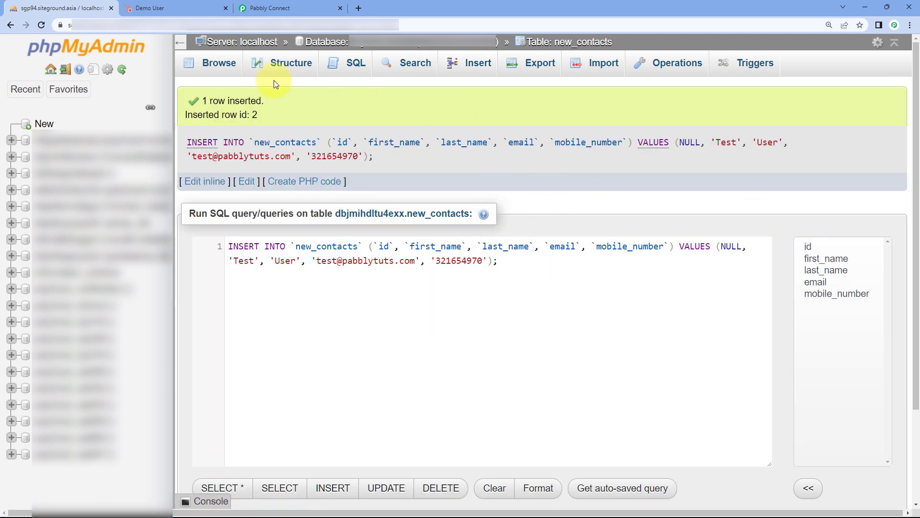
left_click(215, 62)
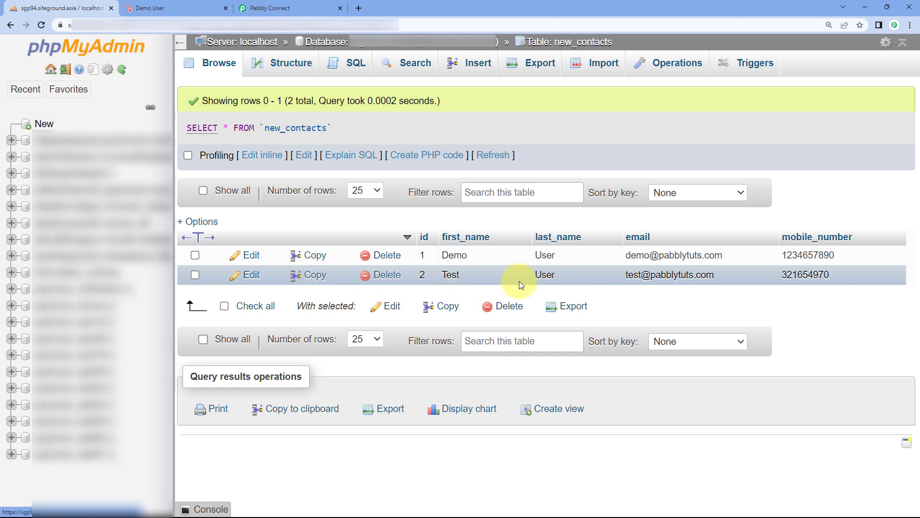
Step: In HubSpot, go back to the contacts list and reload it once the workflow's hourly check has run
left_click(201, 5)
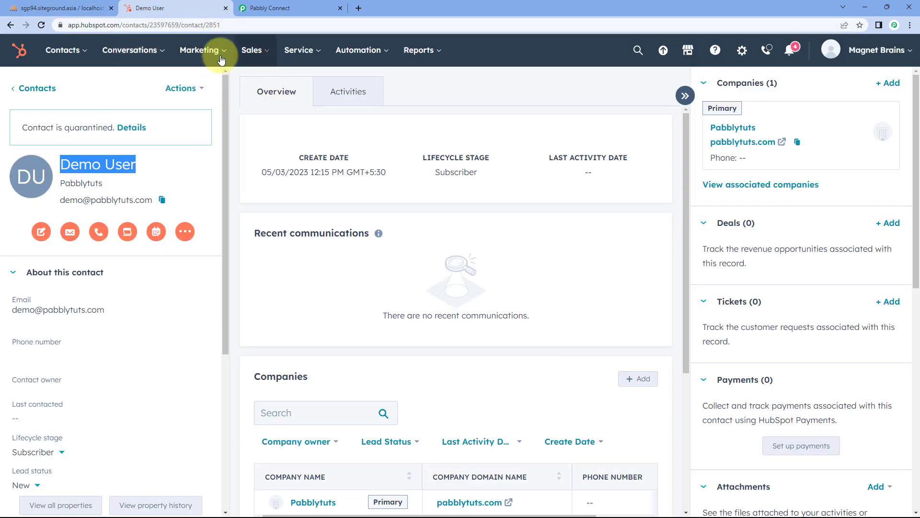
left_click(45, 87)
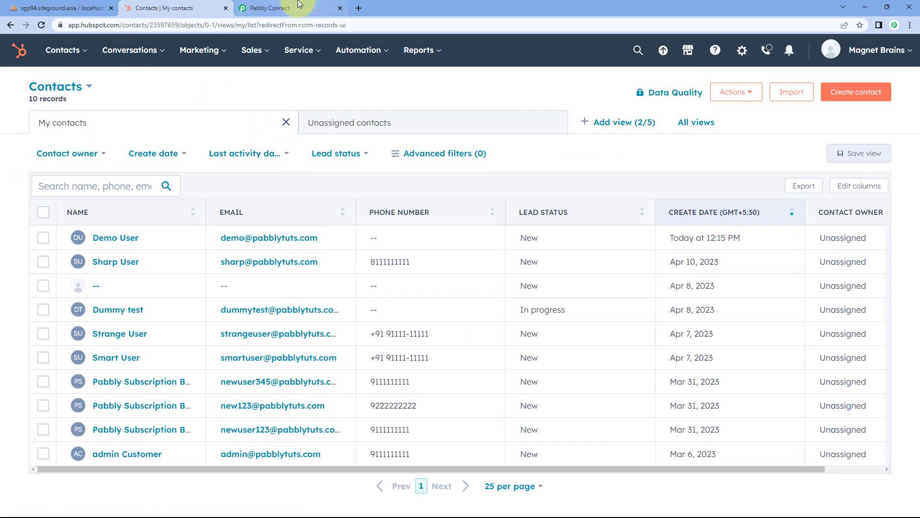
left_click(270, 9)
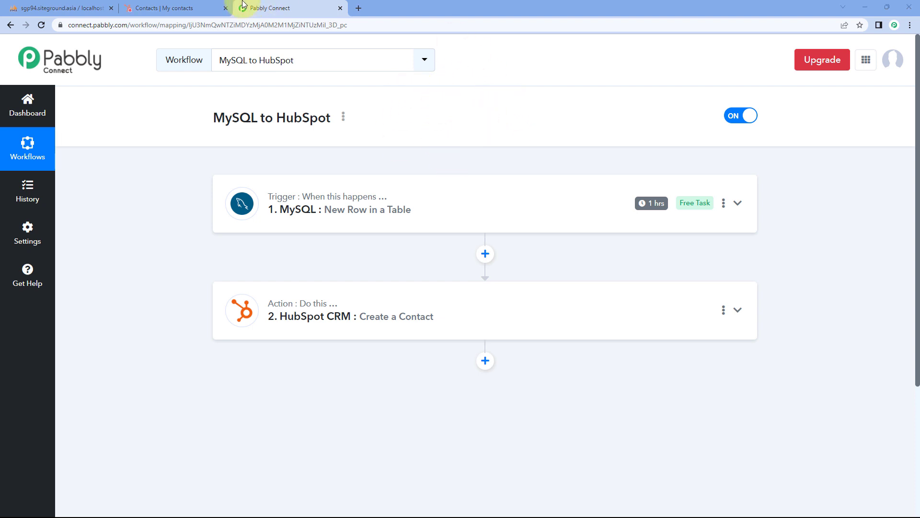
left_click(173, 8)
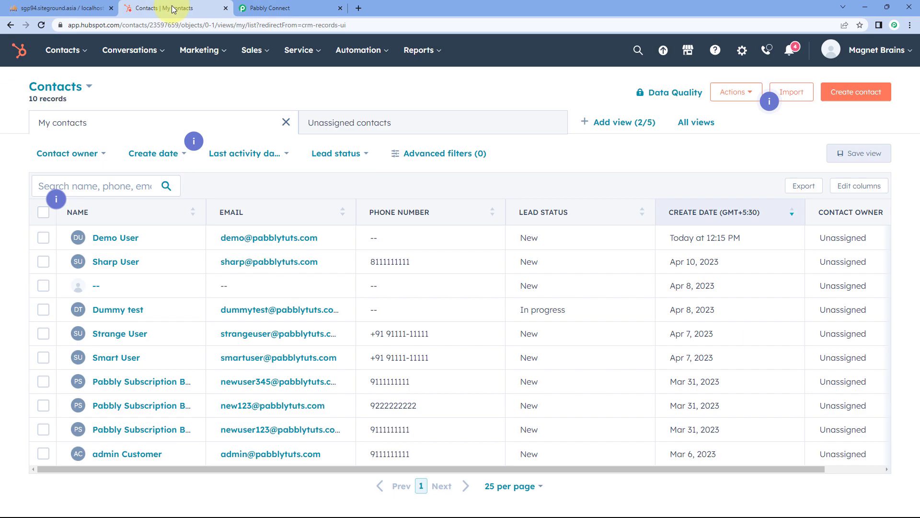
left_click(42, 25)
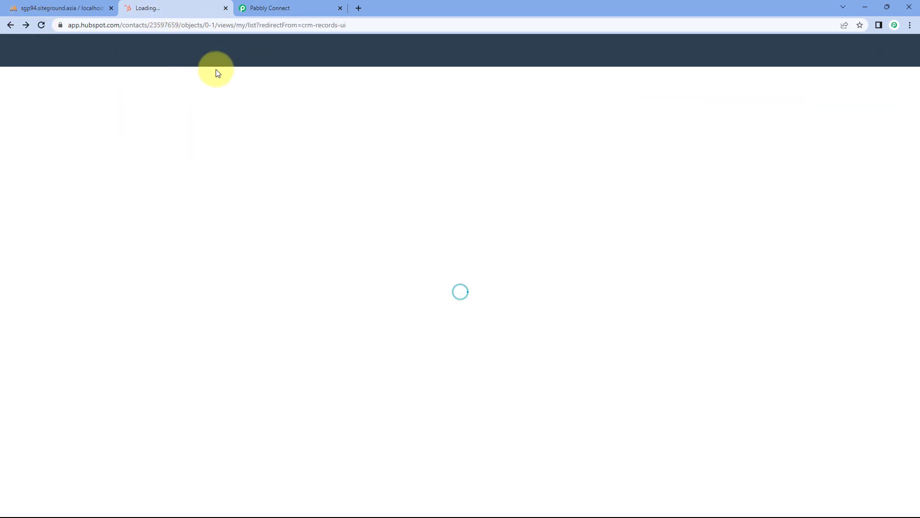
left_click(131, 151)
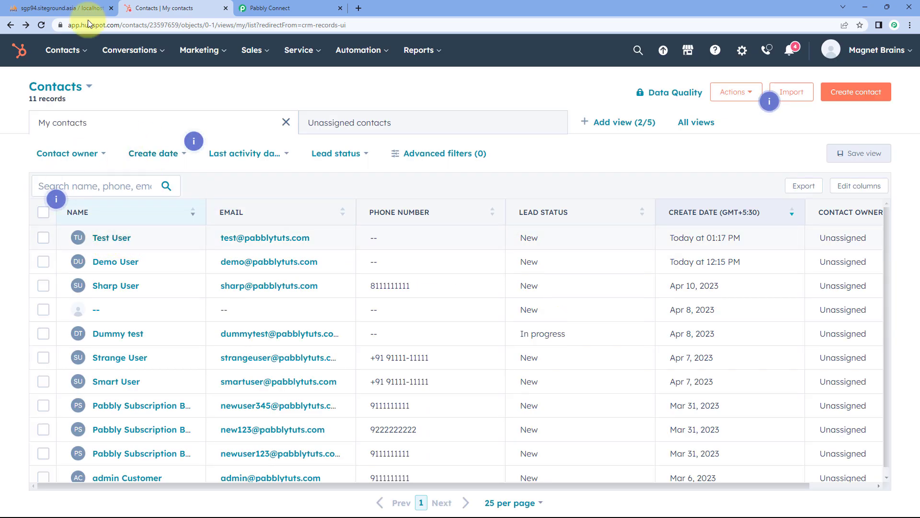
Step: Compare the newest HubSpot contact with the second new_contacts row in phpMyAdmin, and return to the Pabbly Connect workflow
left_click(53, 9)
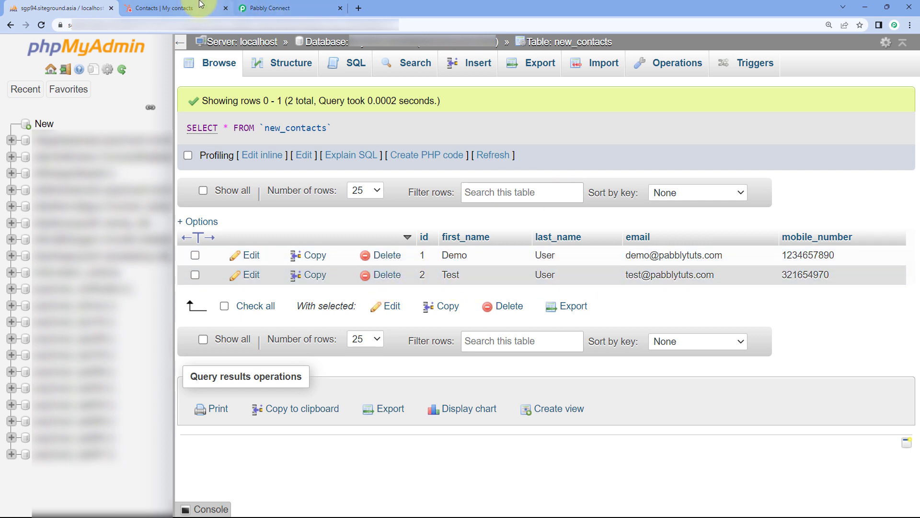
left_click(180, 8)
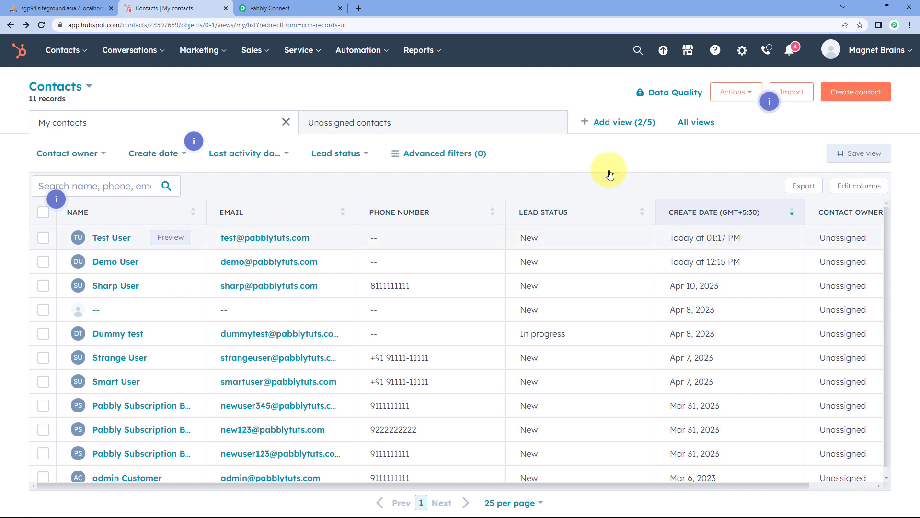
left_click(103, 7)
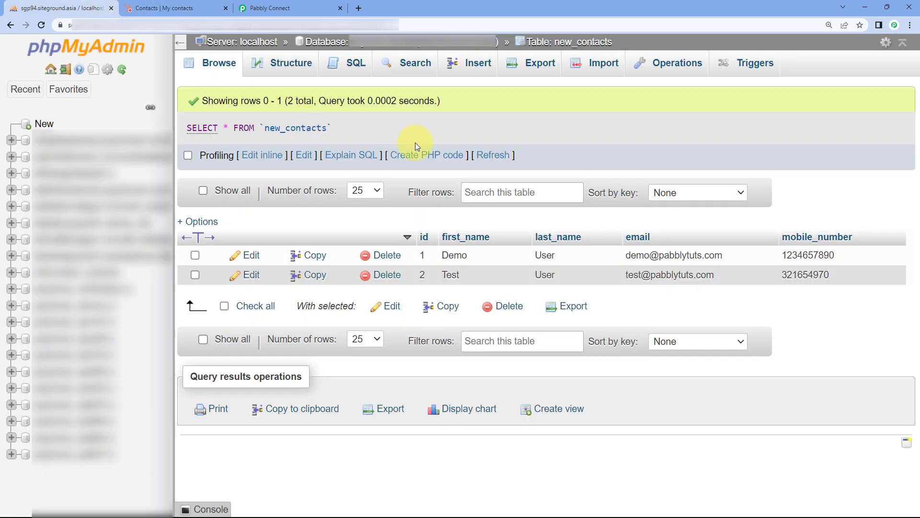
left_click(191, 8)
left_click(290, 6)
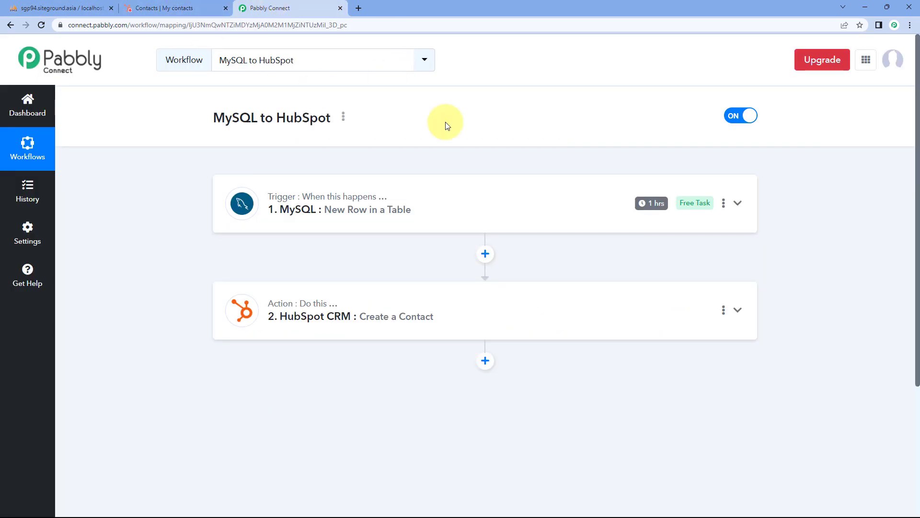